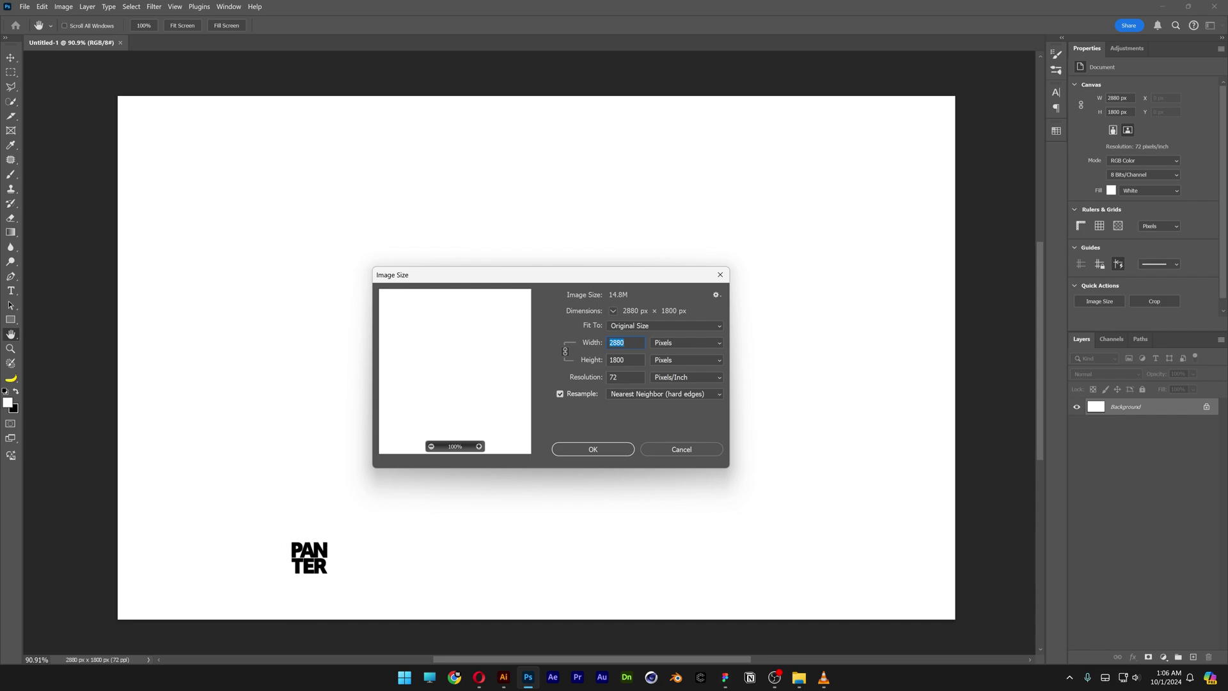
Step: Type a letter S and scale it up across the middle of the canvas
key("t")
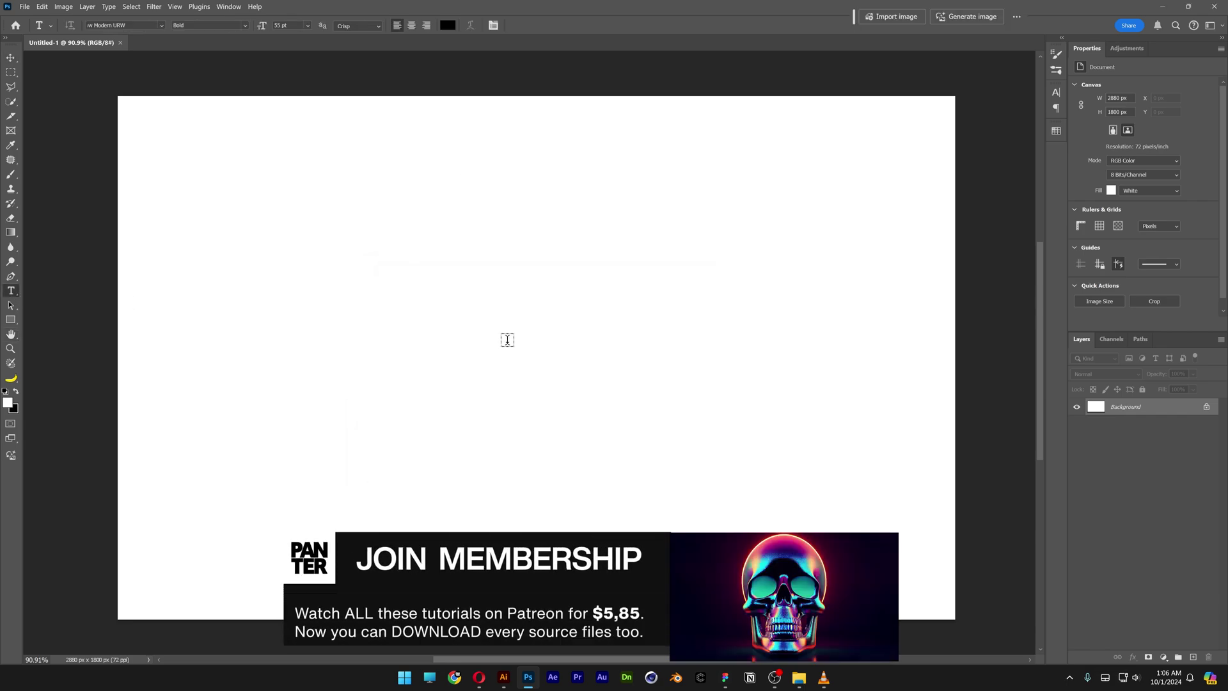
left_click(489, 339)
type("s")
key("ctrl+t")
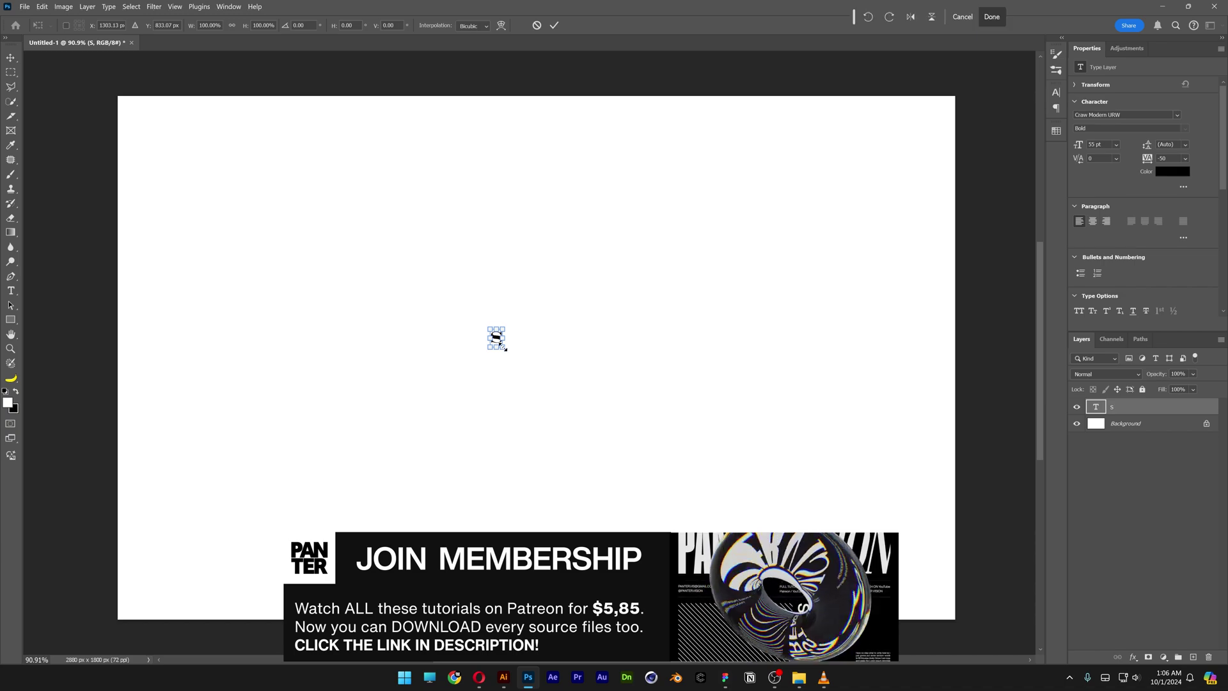
left_click_drag(503, 351, 675, 505)
key("Return")
Step: Convert the S text layer to a smart object, keeping its current font
left_click(1177, 115)
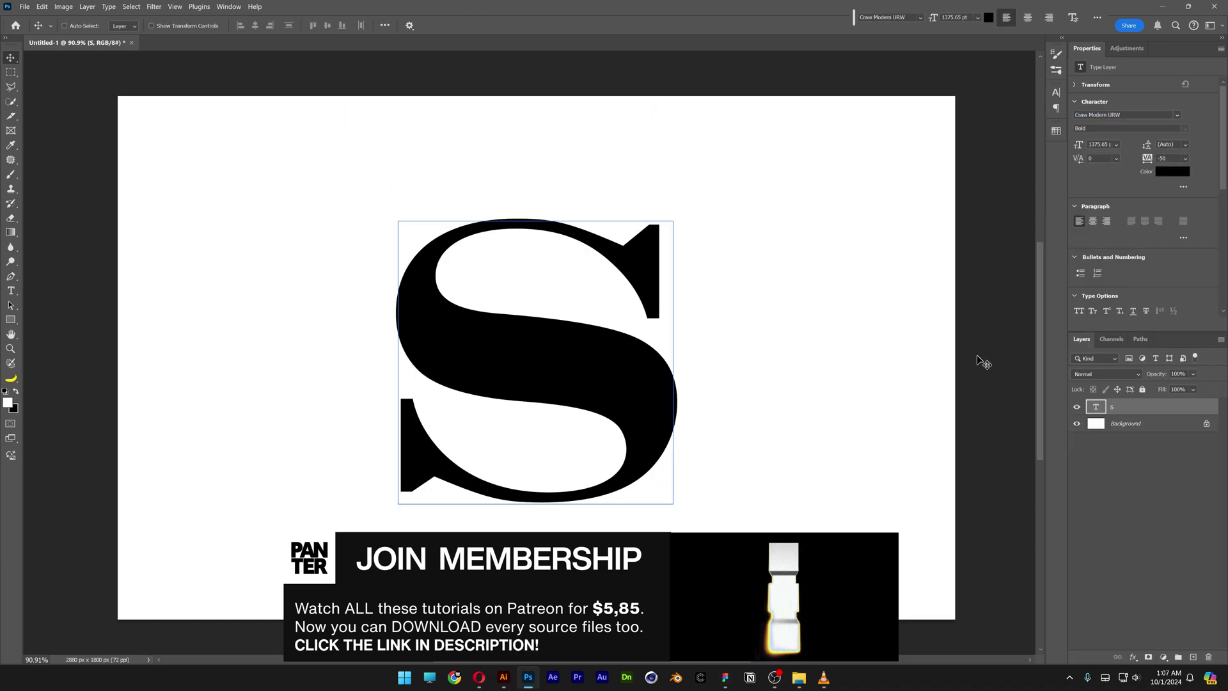
key("Escape")
right_click(1147, 409)
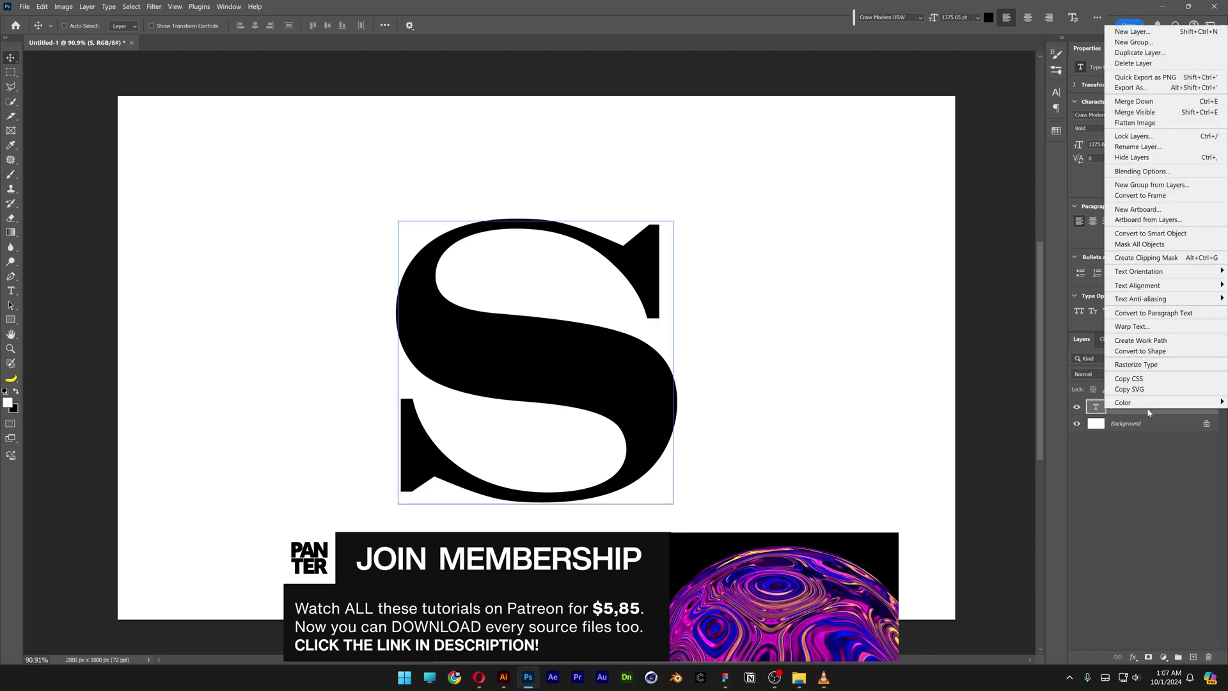
left_click(1181, 233)
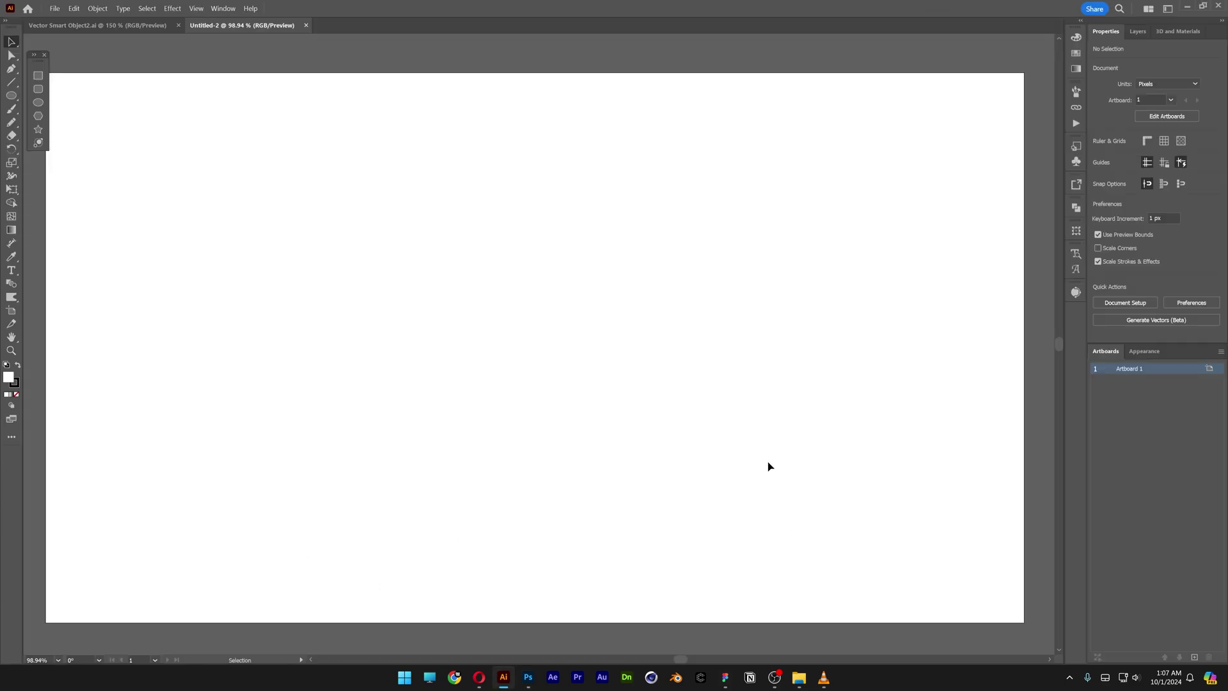
Step: Set Illustrator's fill to None for the Line Segment tool, then paste the copied lines into Photoshop
left_click(17, 394)
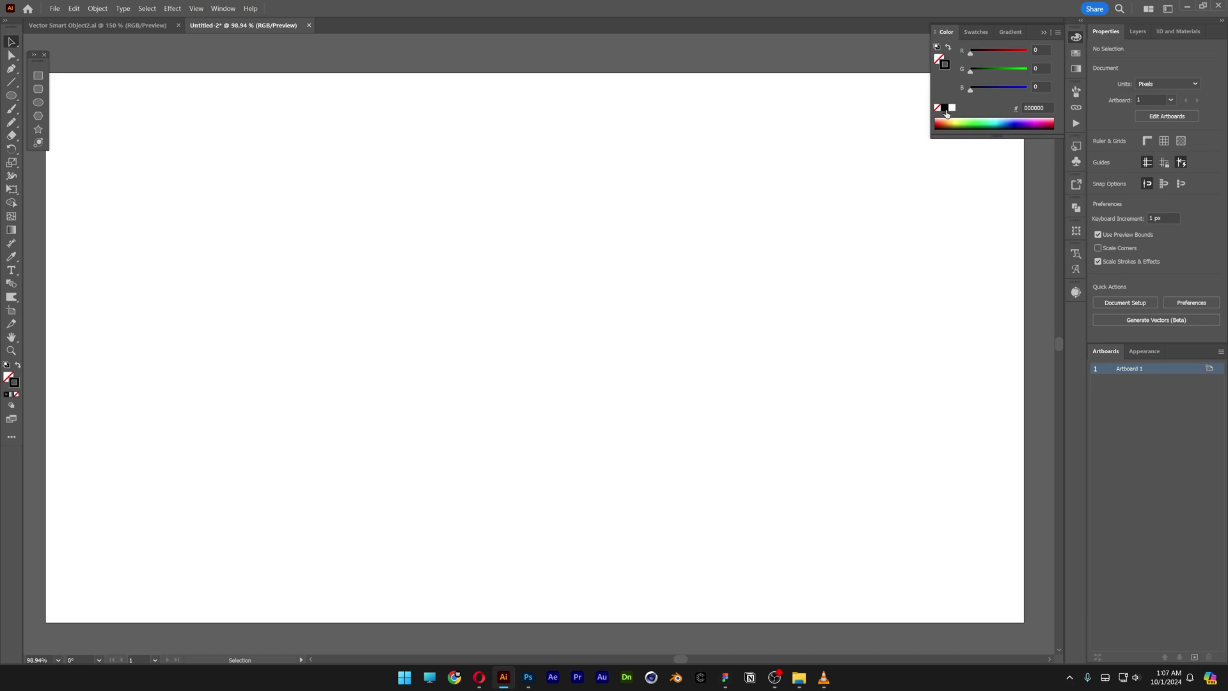
left_click(1044, 33)
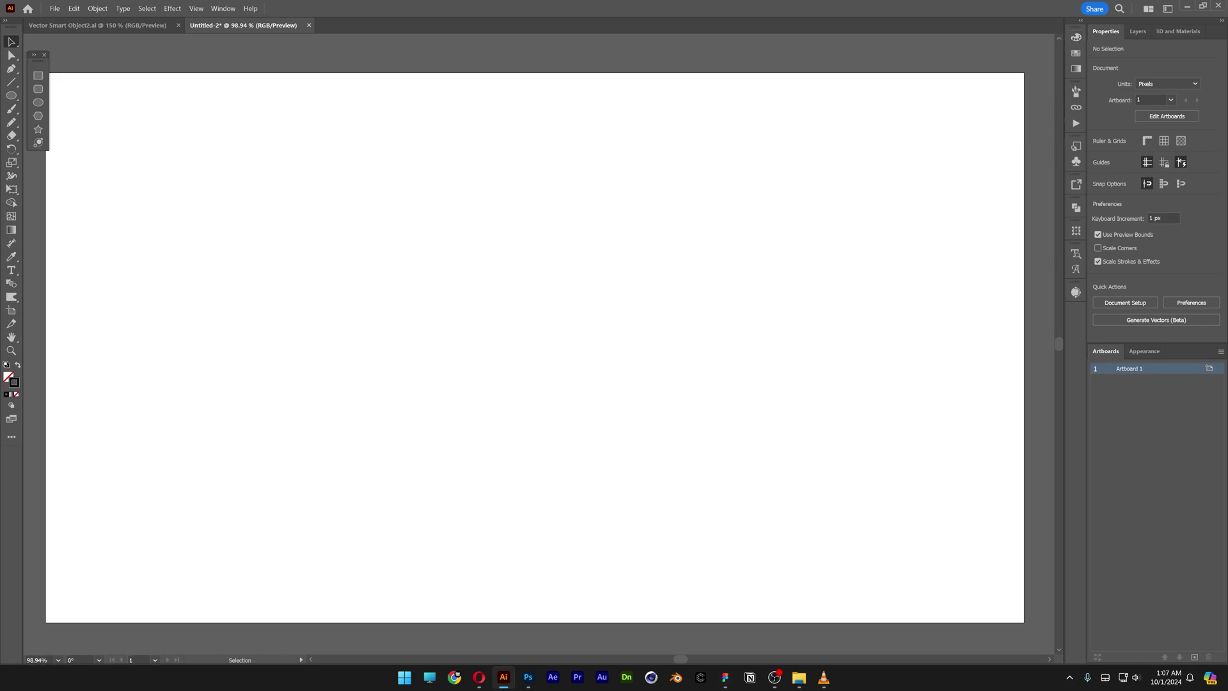
left_click(12, 82)
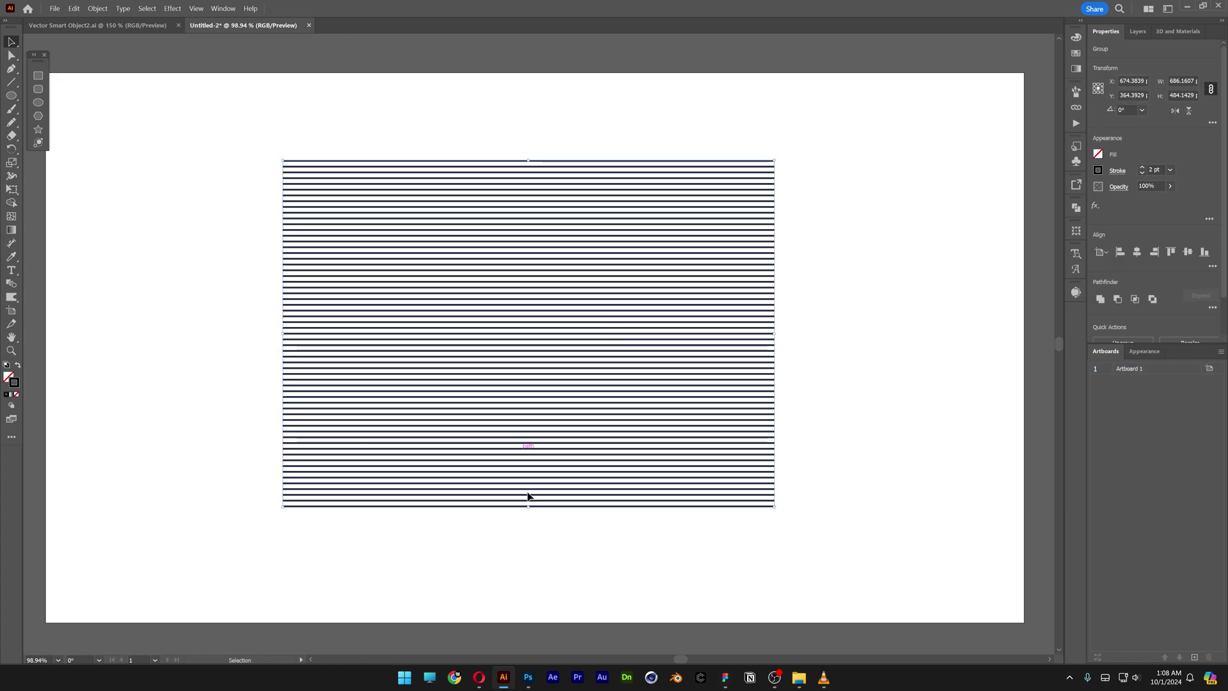
left_click(528, 677)
key("ctrl+v")
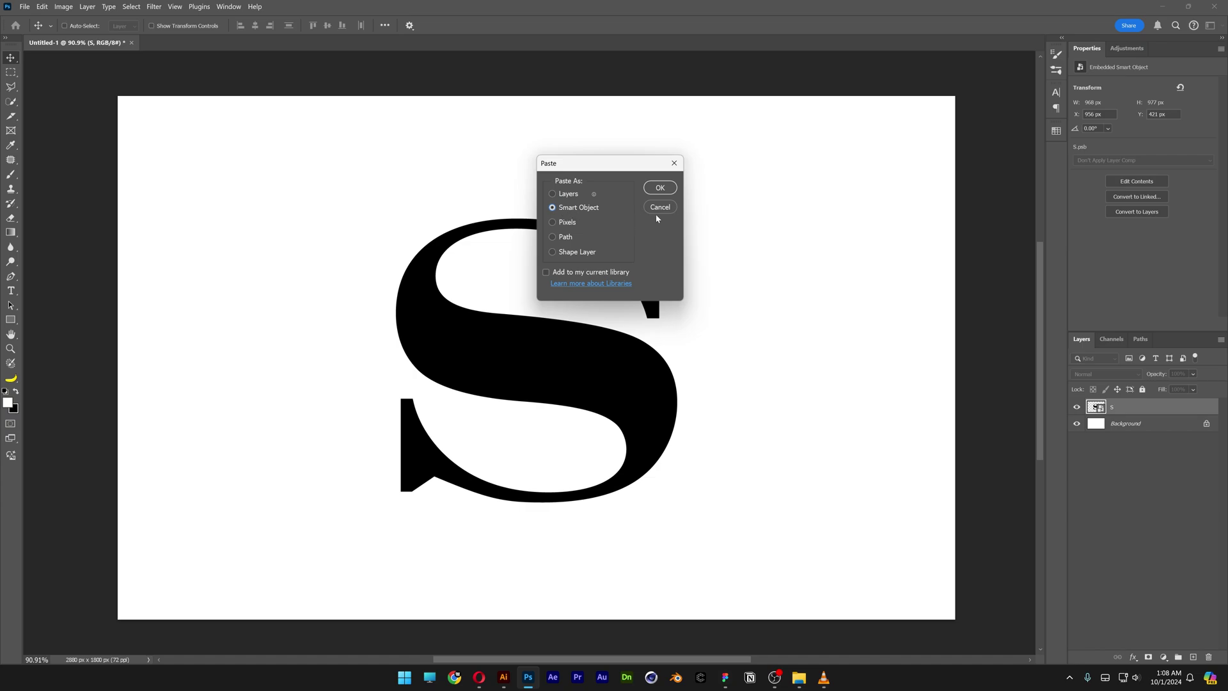
Step: Paste the lines as a smart object and stretch them to fill the canvas
left_click(659, 187)
left_click_drag(634, 357, 962, 319)
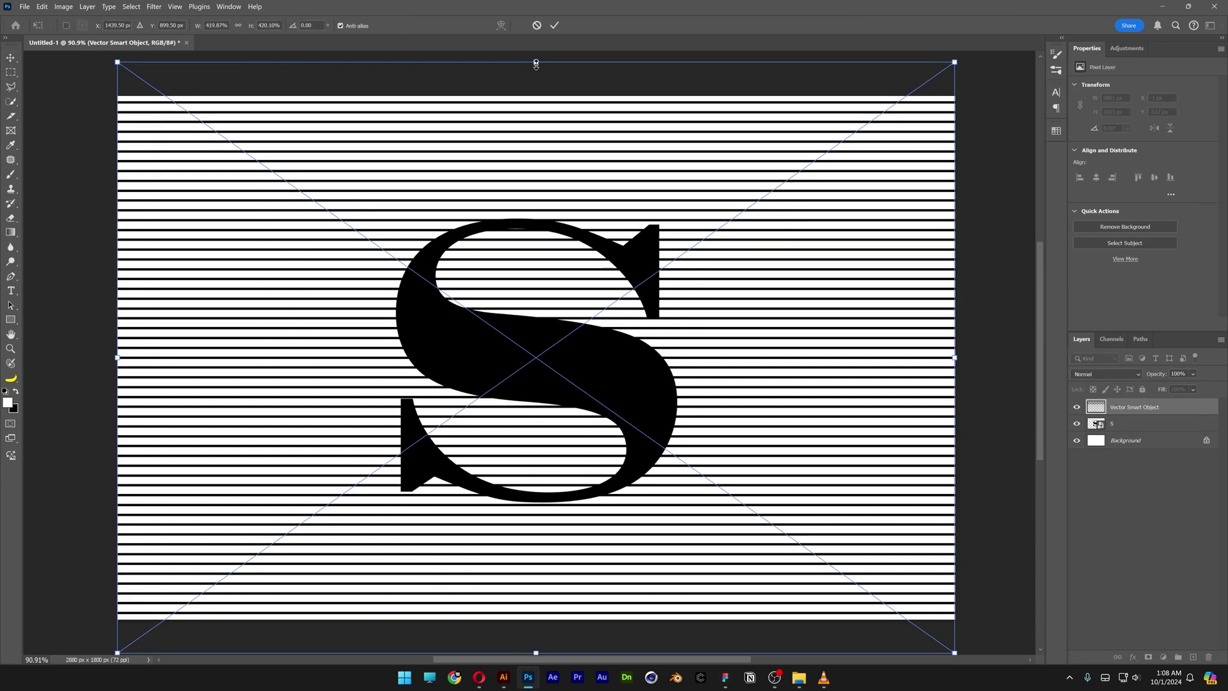
left_click_drag(534, 67, 535, 97)
key("Return")
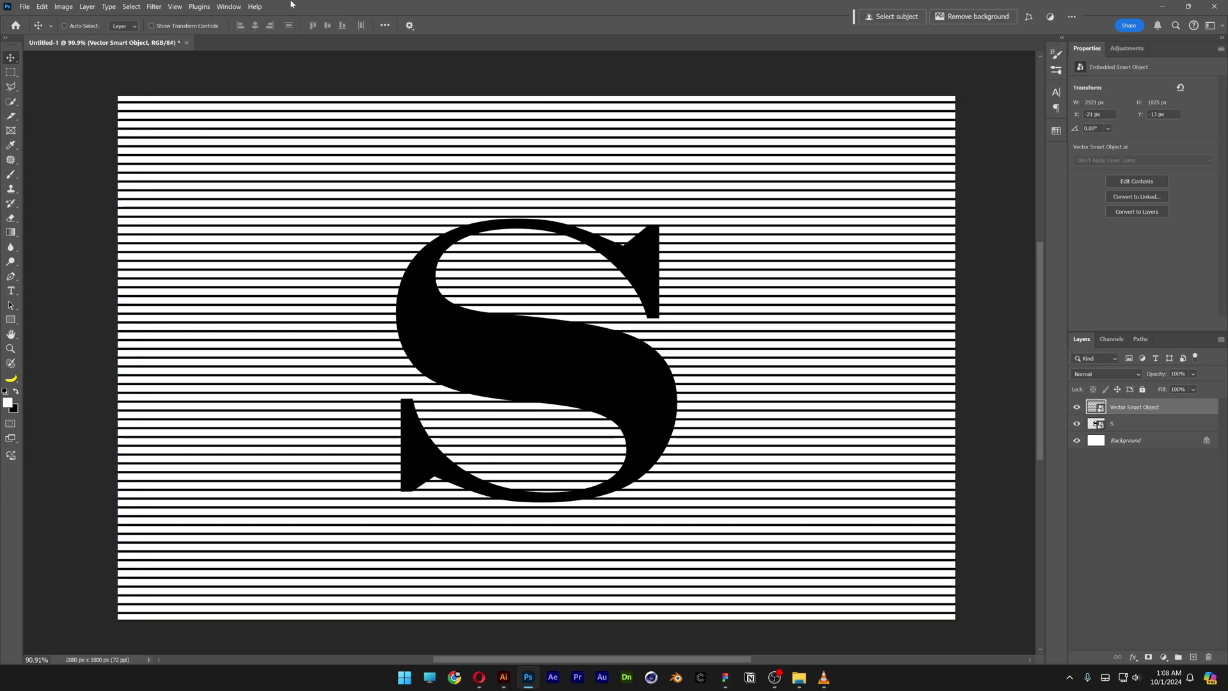
Step: Apply a Gaussian Blur of 4.9 pixels to the stripes layer
left_click(153, 6)
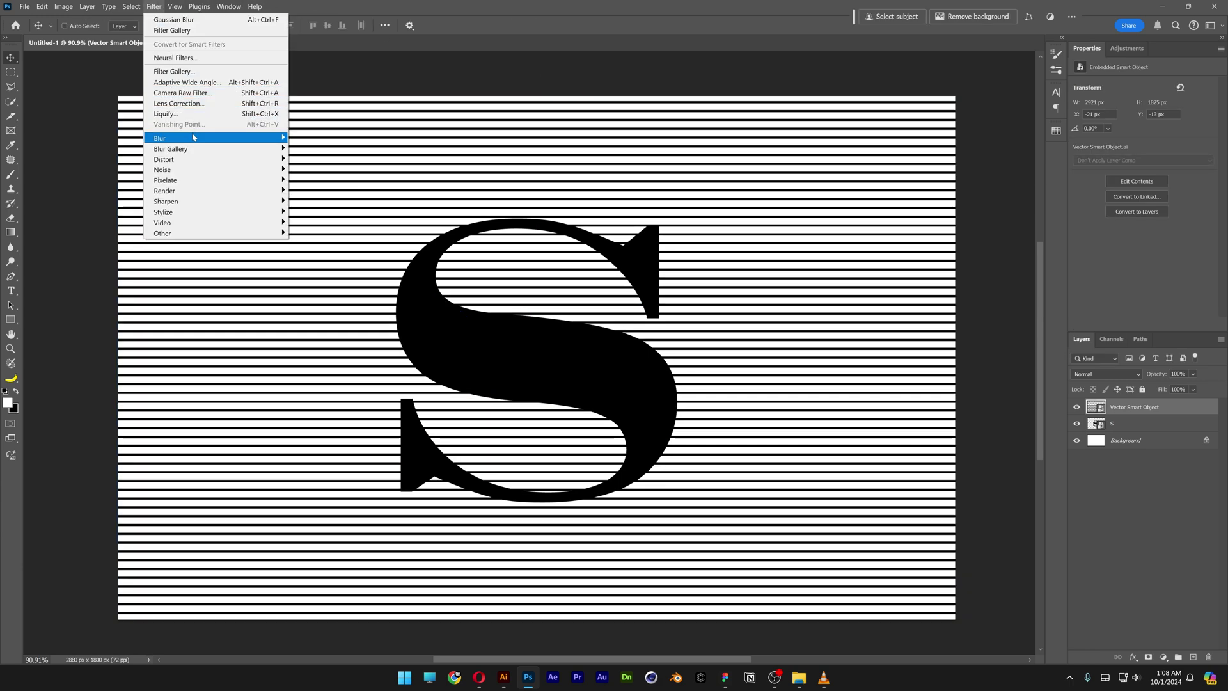
mouse_move(194, 137)
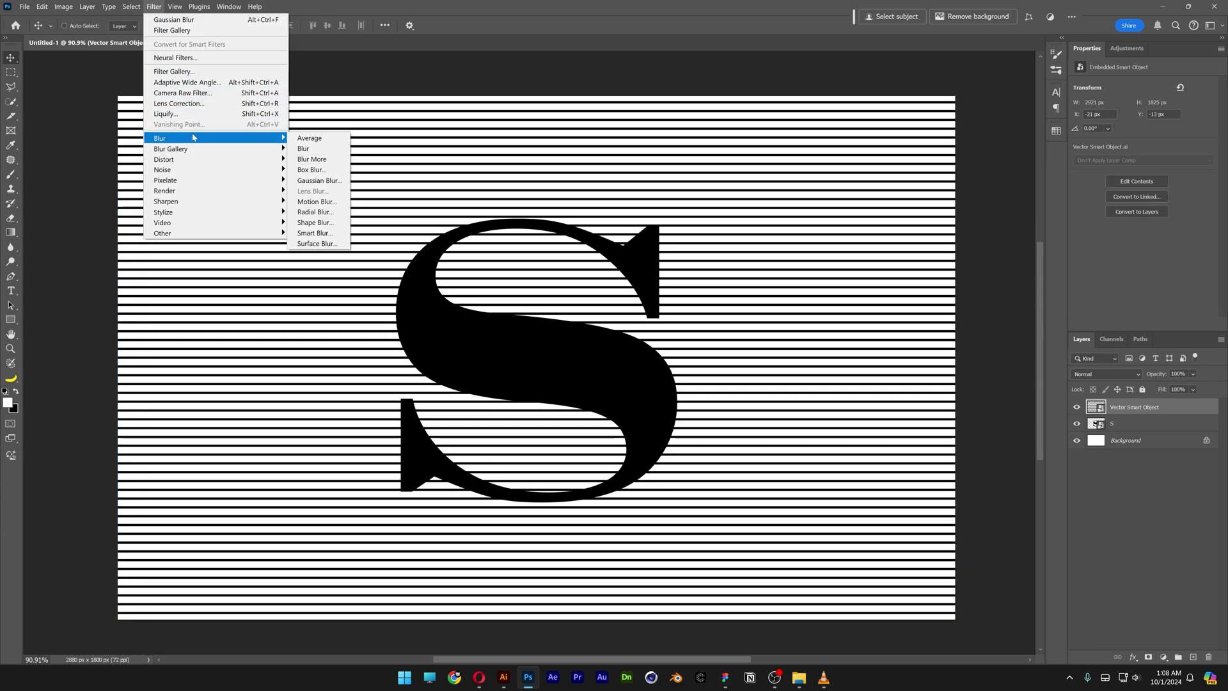
left_click(318, 180)
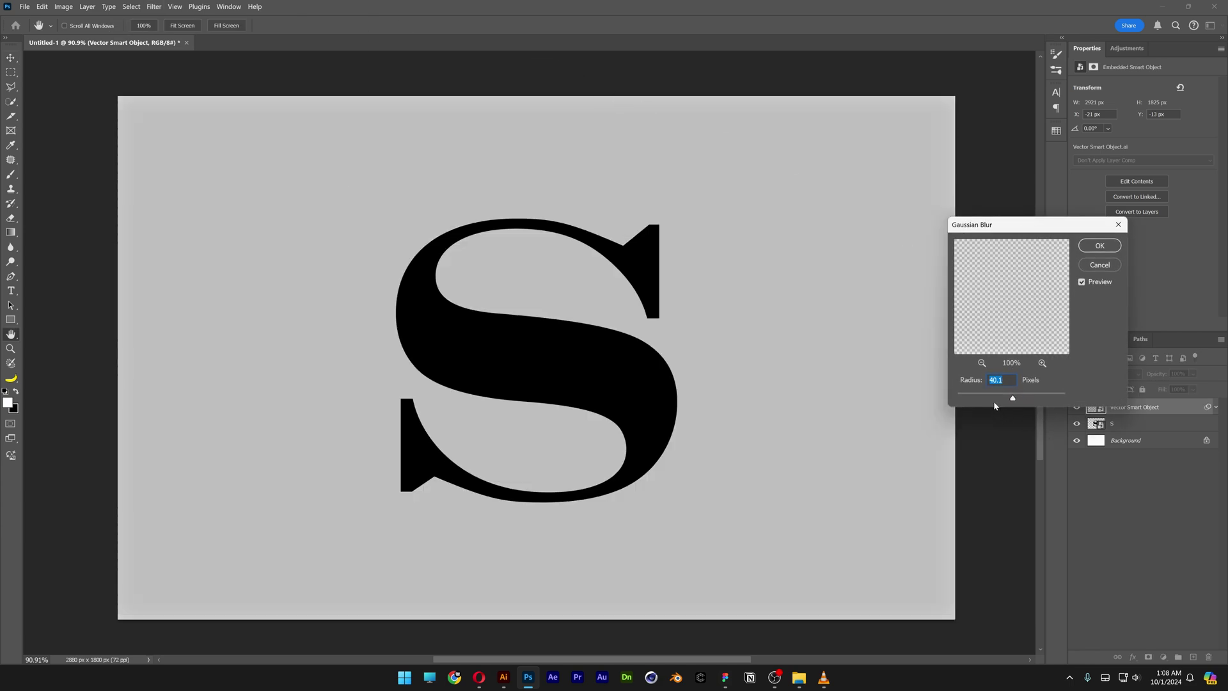
left_click_drag(1012, 397, 993, 398)
left_click(1099, 245)
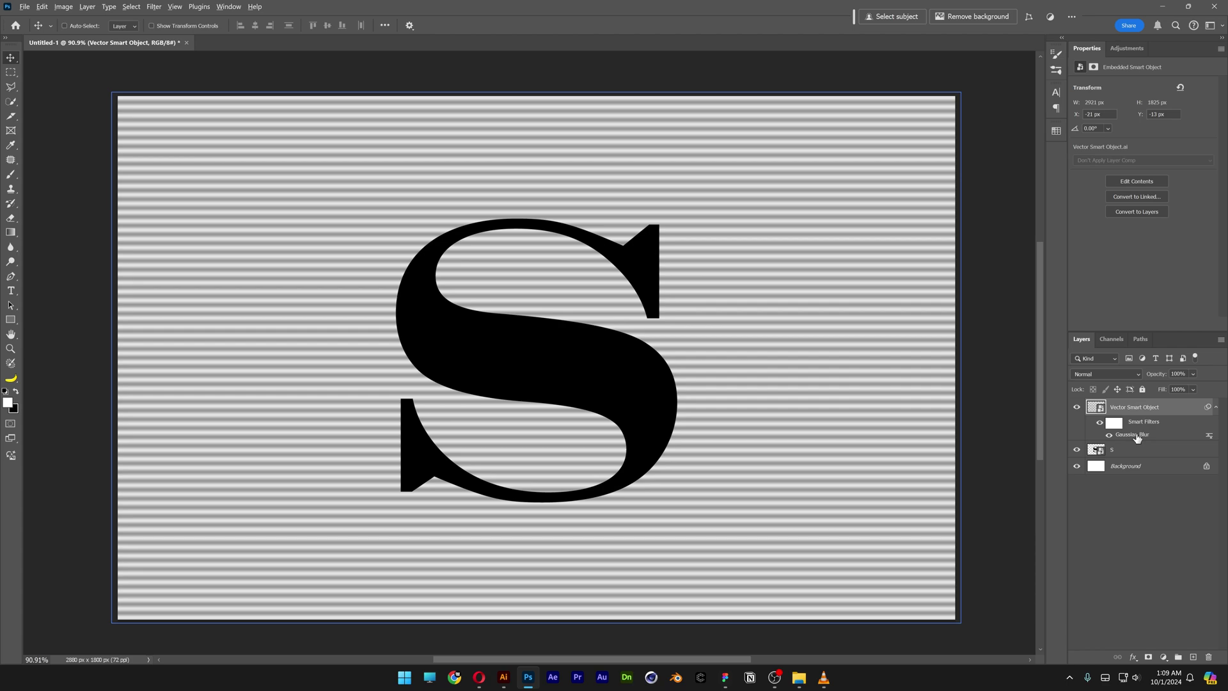
Step: Copy the Gaussian Blur filter onto the S layer and raise its radius to 31.8 pixels
left_click_drag(1136, 437, 1120, 454)
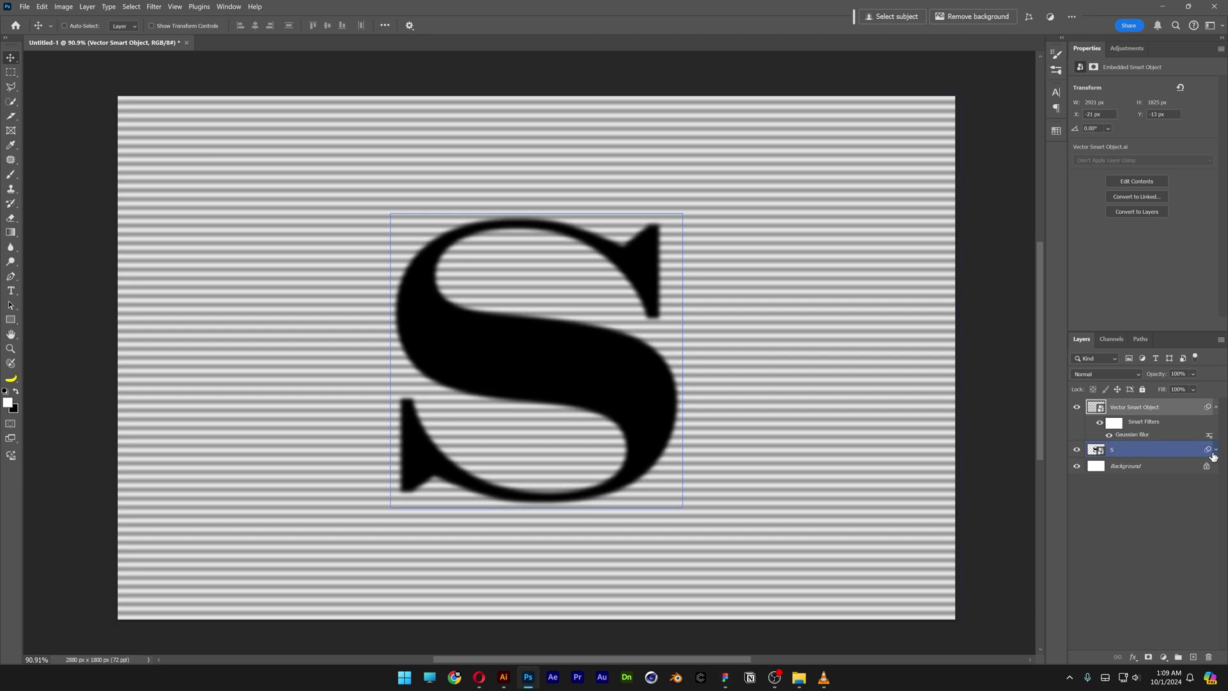
left_click(1215, 449)
double_click(1133, 477)
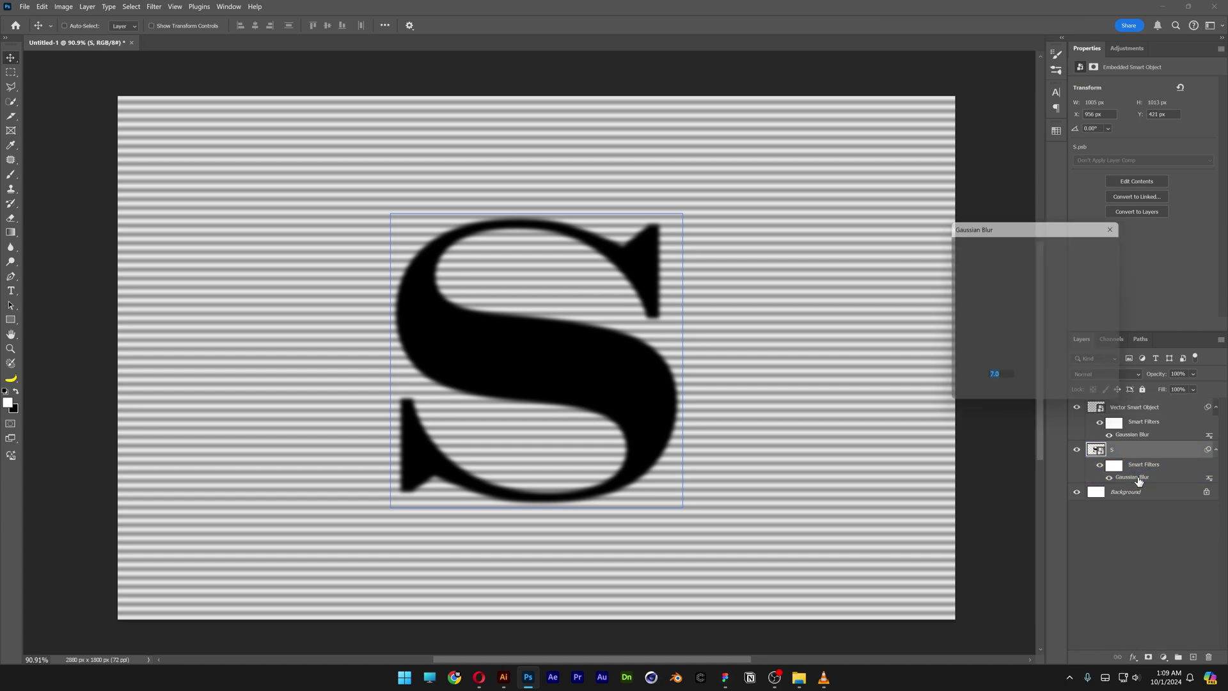
left_click_drag(1000, 397, 1010, 398)
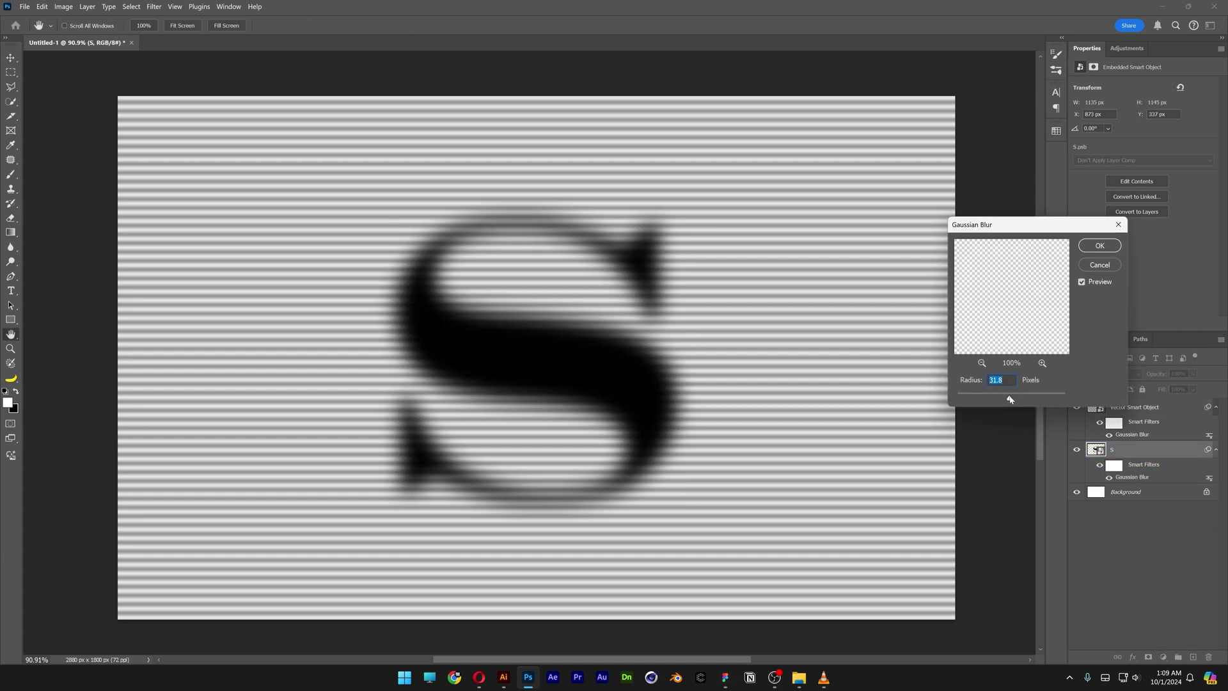
left_click(1094, 249)
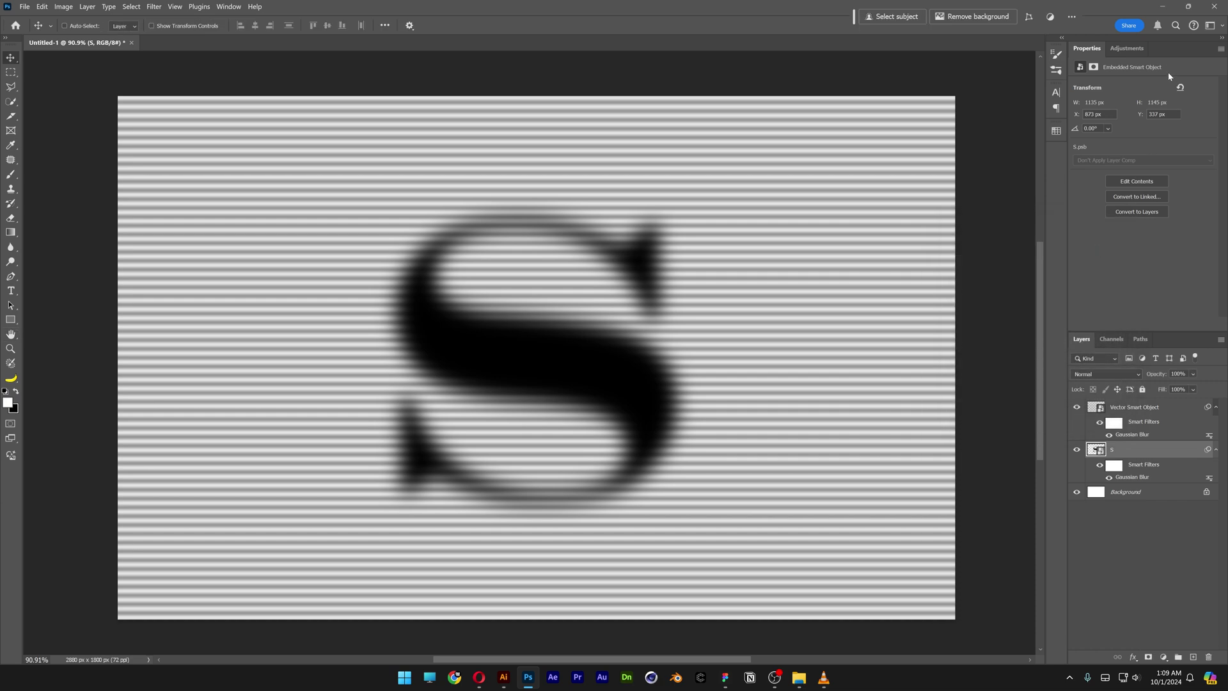
Step: Add a Threshold adjustment layer at the top of the stack and raise its level to about 155
left_click(1128, 49)
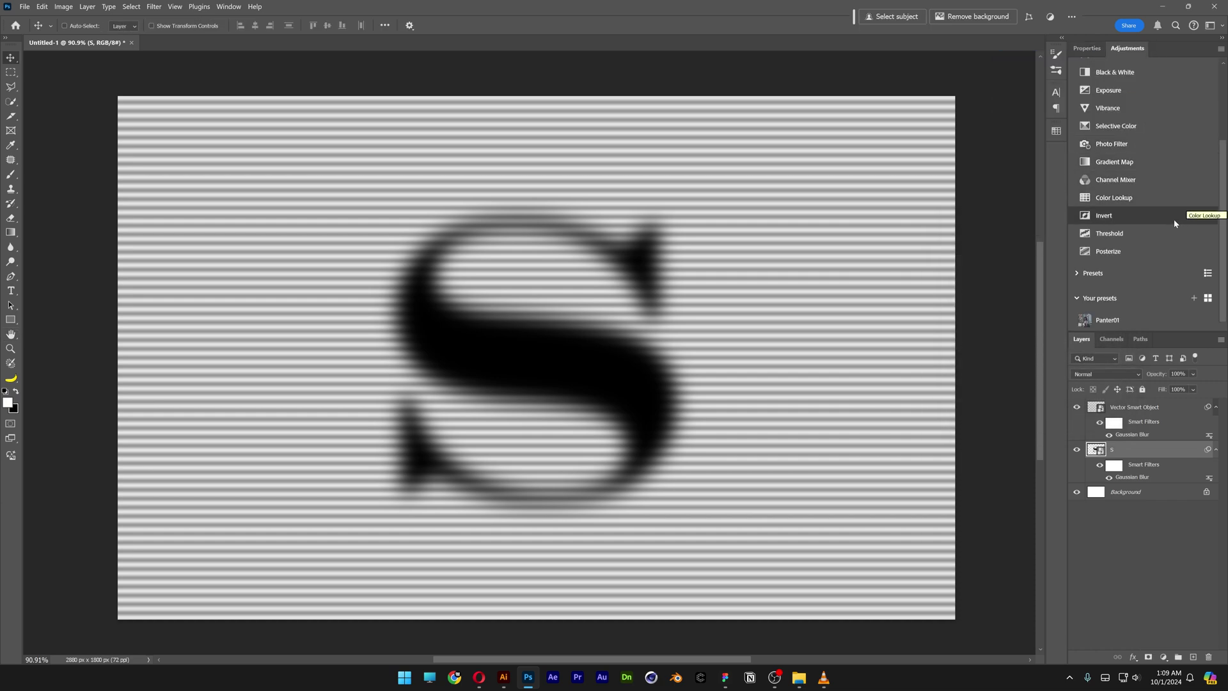
left_click(1109, 233)
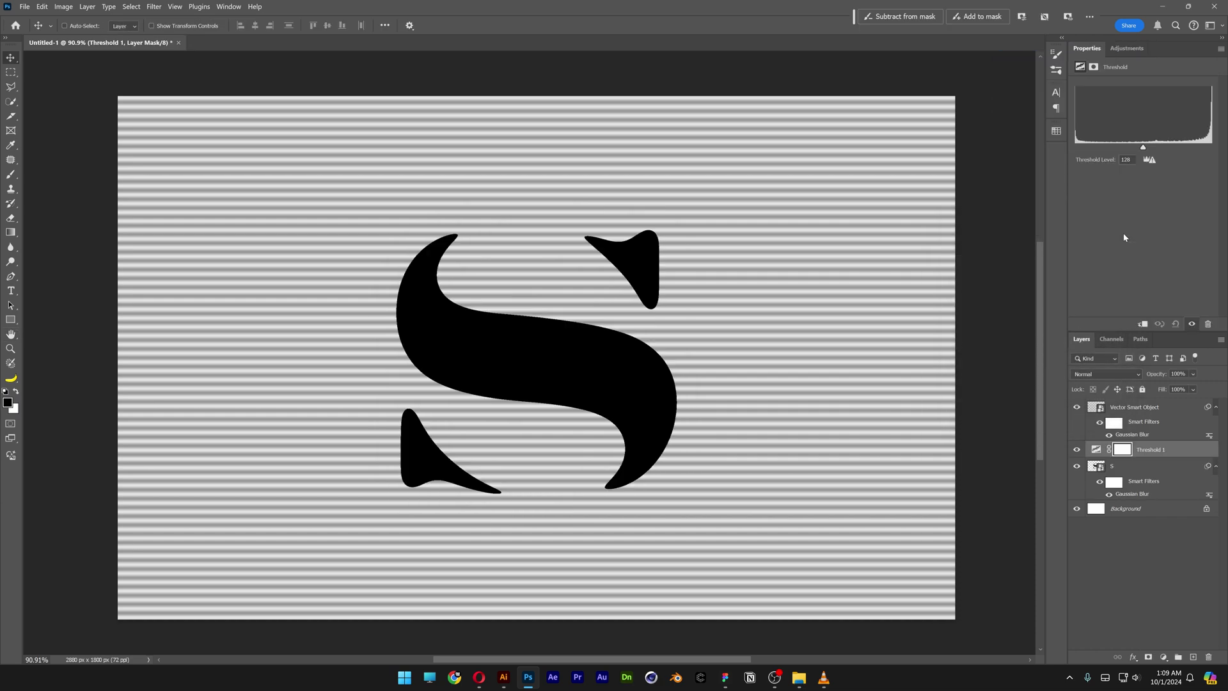
mouse_move(1151, 450)
left_mouse_down()
mouse_move(1151, 486)
mouse_move(1174, 454)
mouse_move(1170, 409)
left_mouse_up()
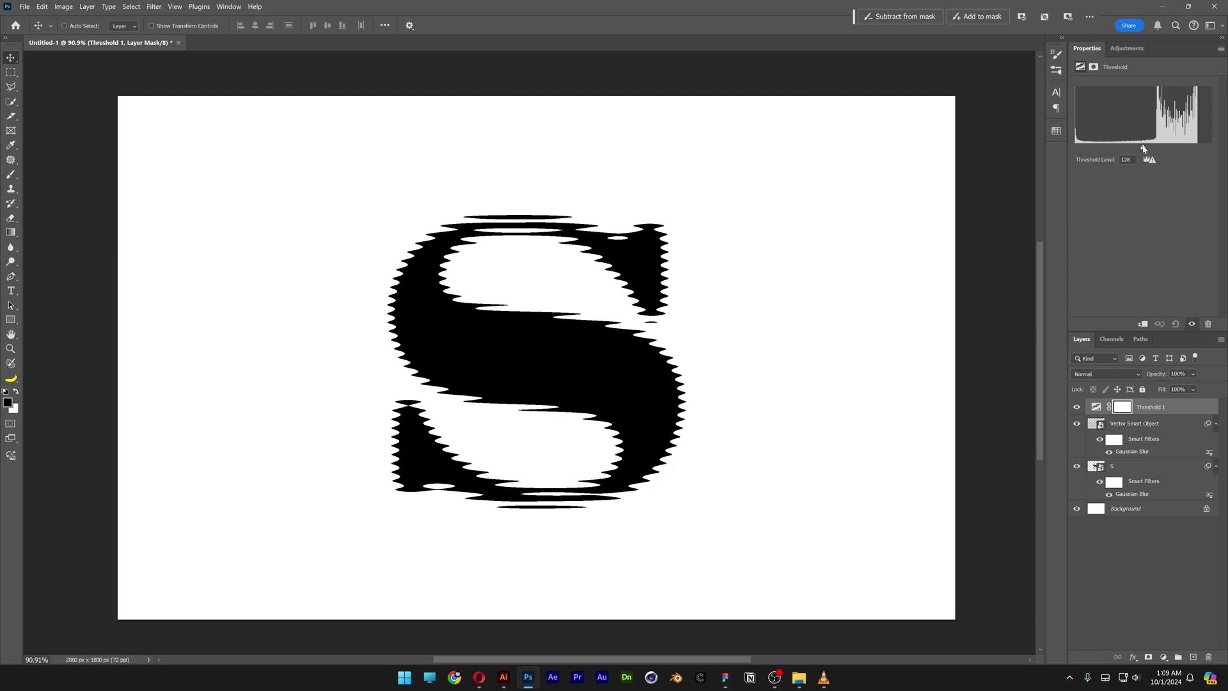
mouse_move(1144, 148)
left_mouse_down()
mouse_move(1169, 146)
mouse_move(1155, 146)
left_mouse_up()
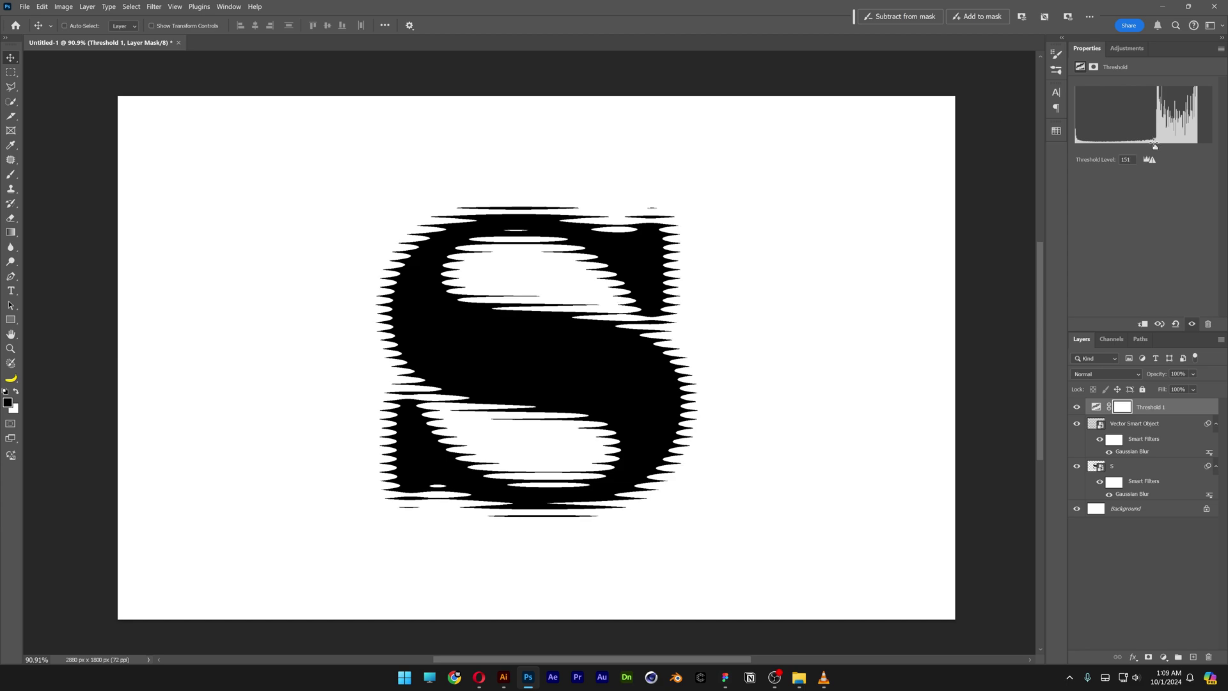
Step: Rename the line pattern layer to 'Lines' and set its opacity to 70%
left_click(1145, 427)
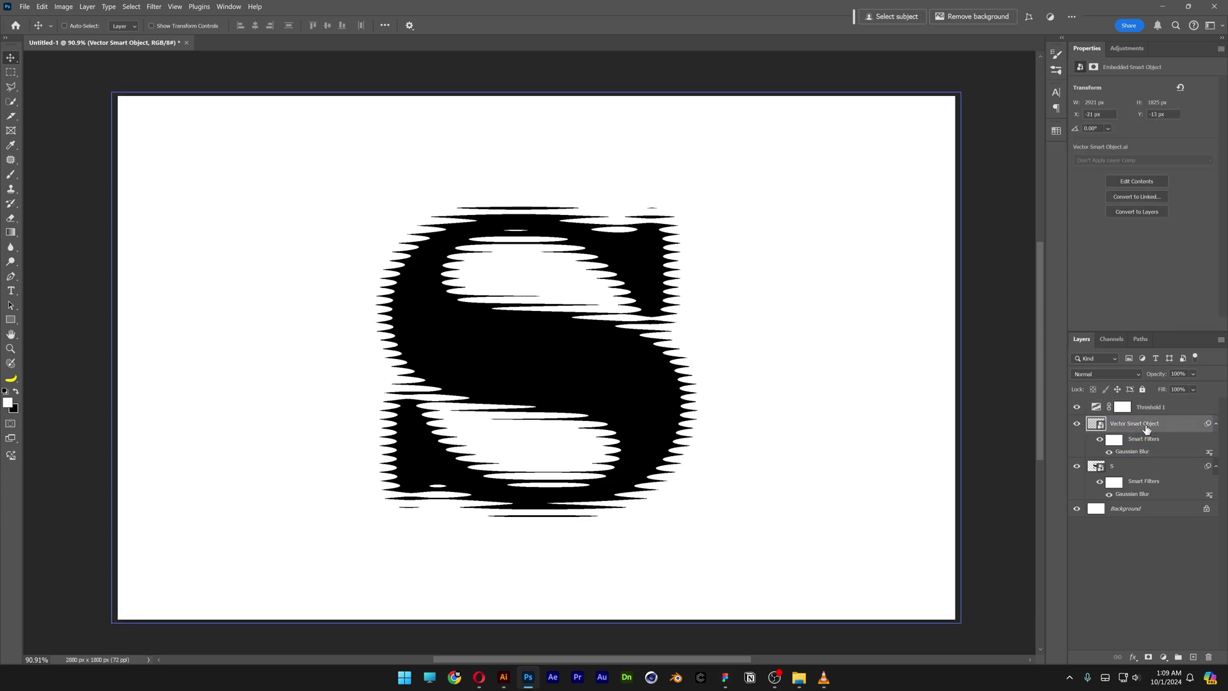
double_click(1144, 425)
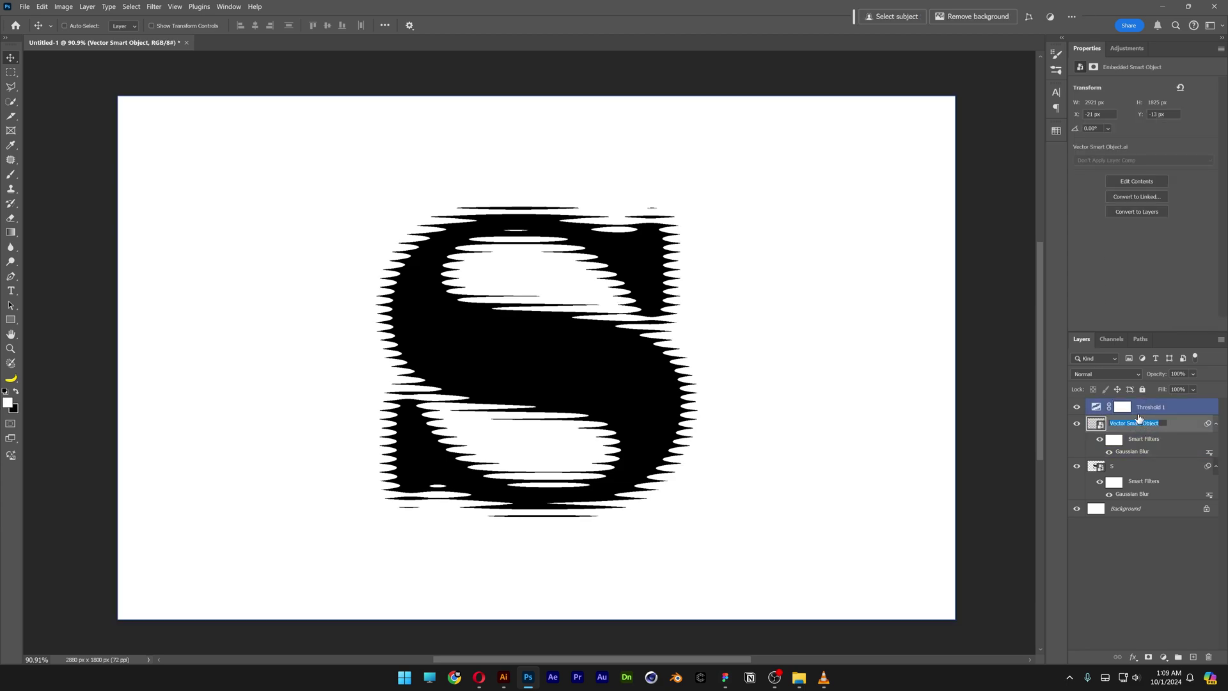
type("Lines")
key("Return")
left_click(1194, 376)
left_click_drag(1205, 388, 1202, 387)
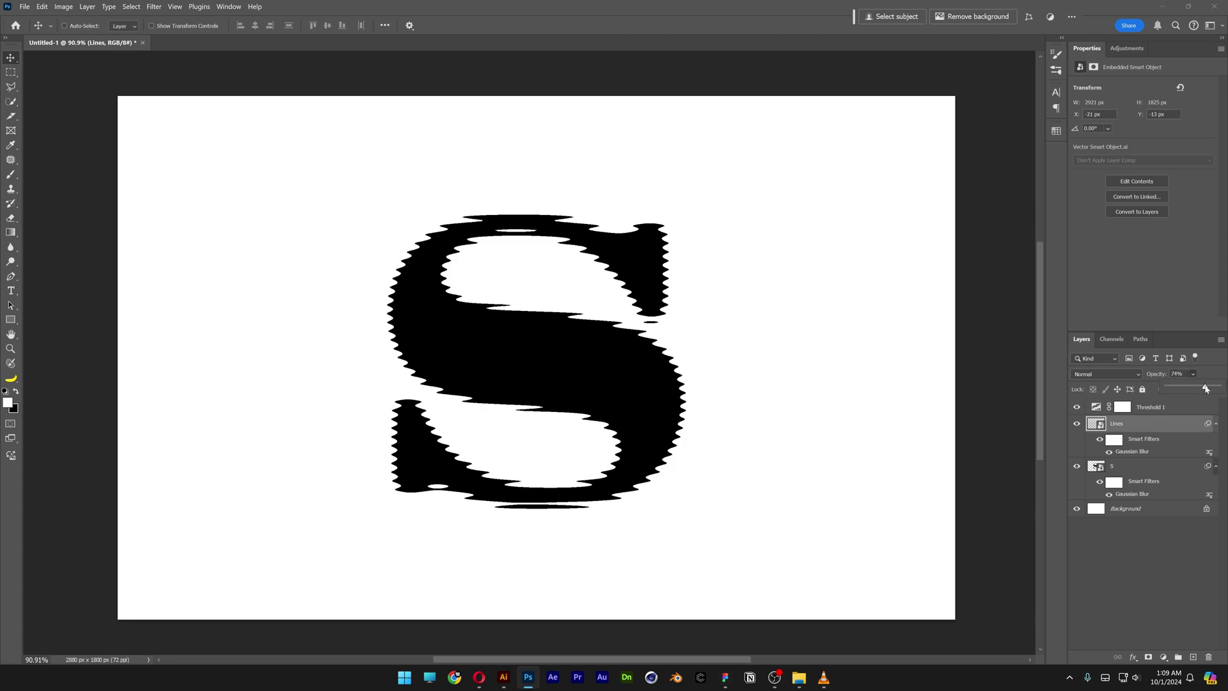
Step: Raise the threshold level further and open the Lines smart object in Illustrator
left_click(1109, 405)
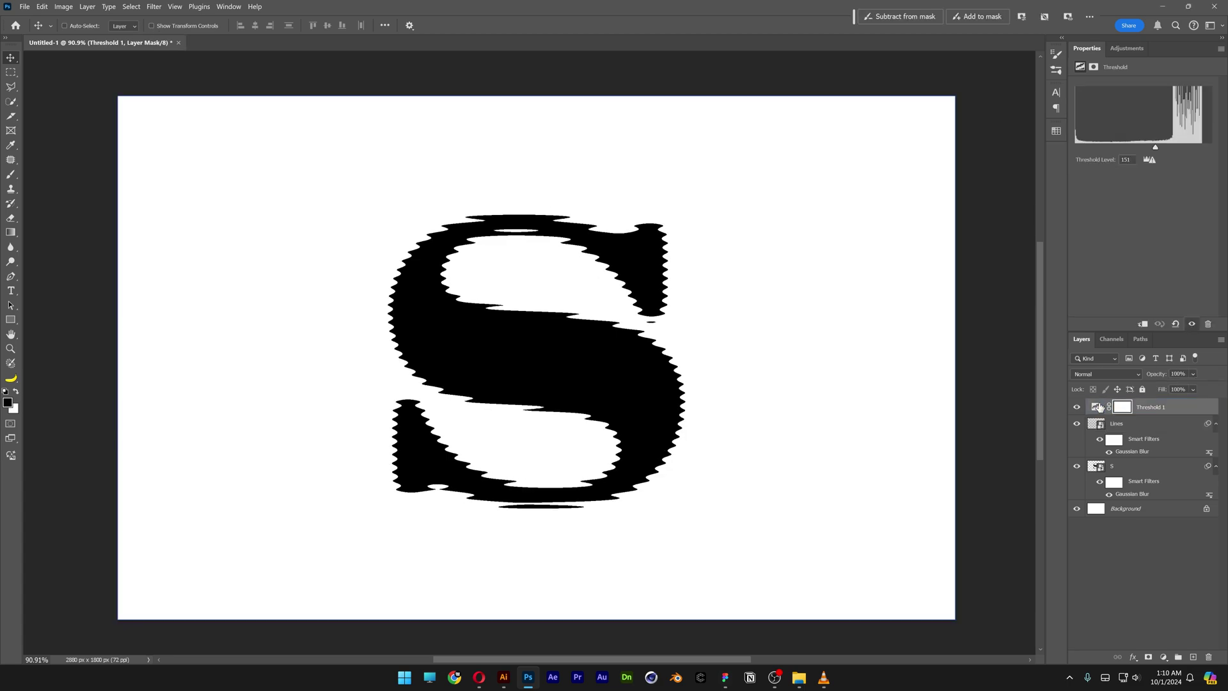
left_click_drag(1158, 153, 1170, 149)
left_click(699, 430, "ctrl")
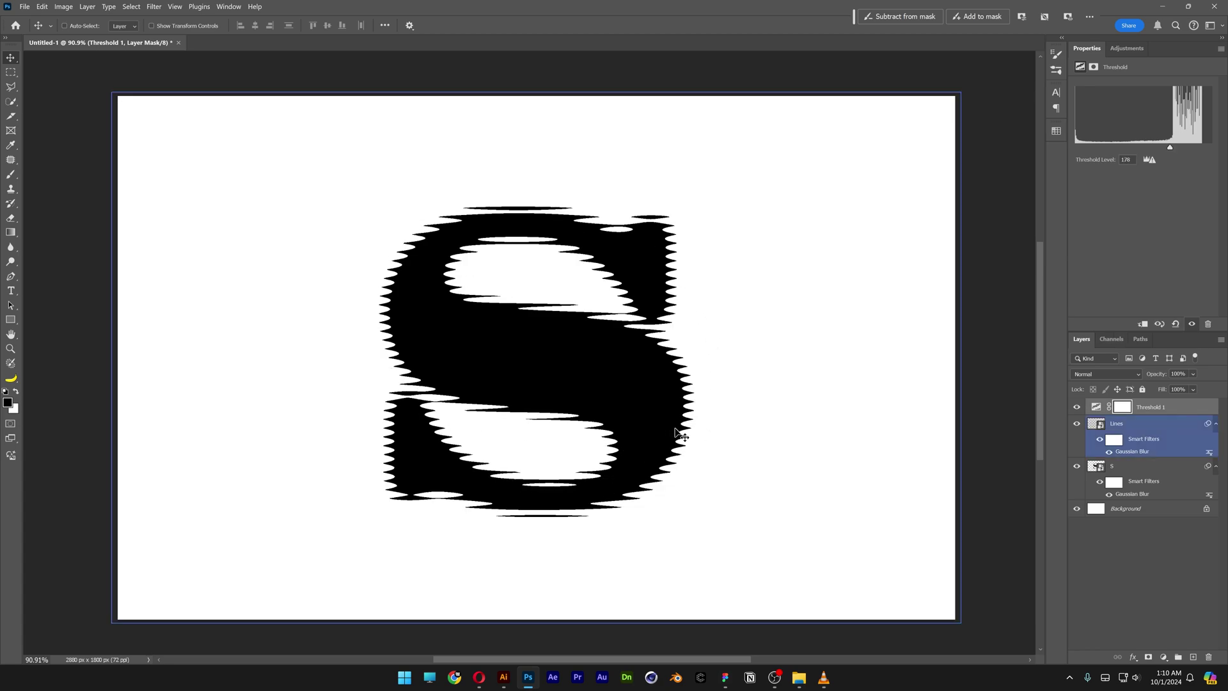
left_click(1144, 425)
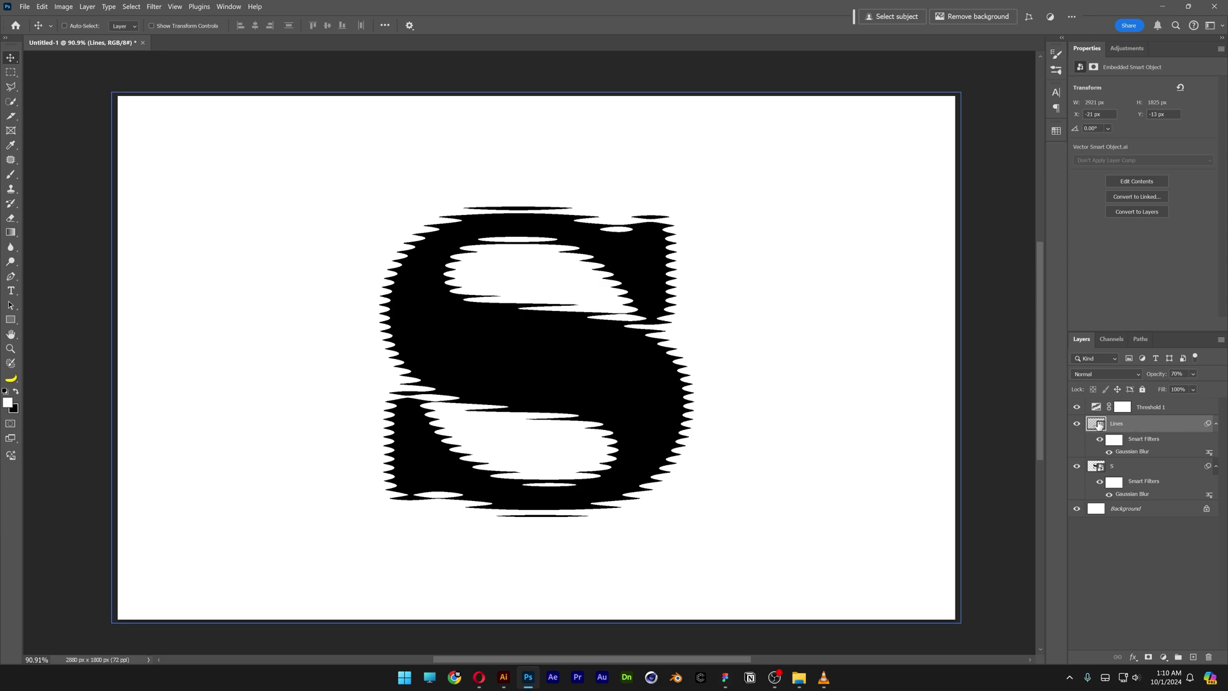
double_click(1097, 423)
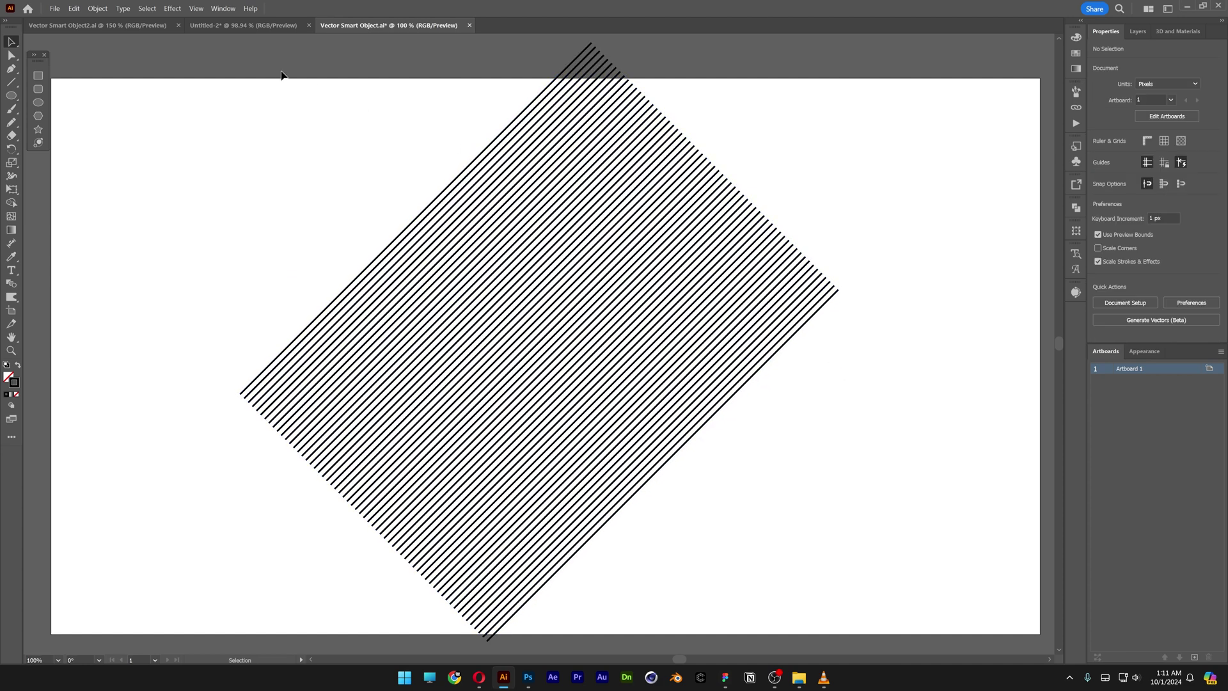
Step: Save the rotated diagonal stripes in Illustrator and return to Photoshop to check the S
left_click(55, 9)
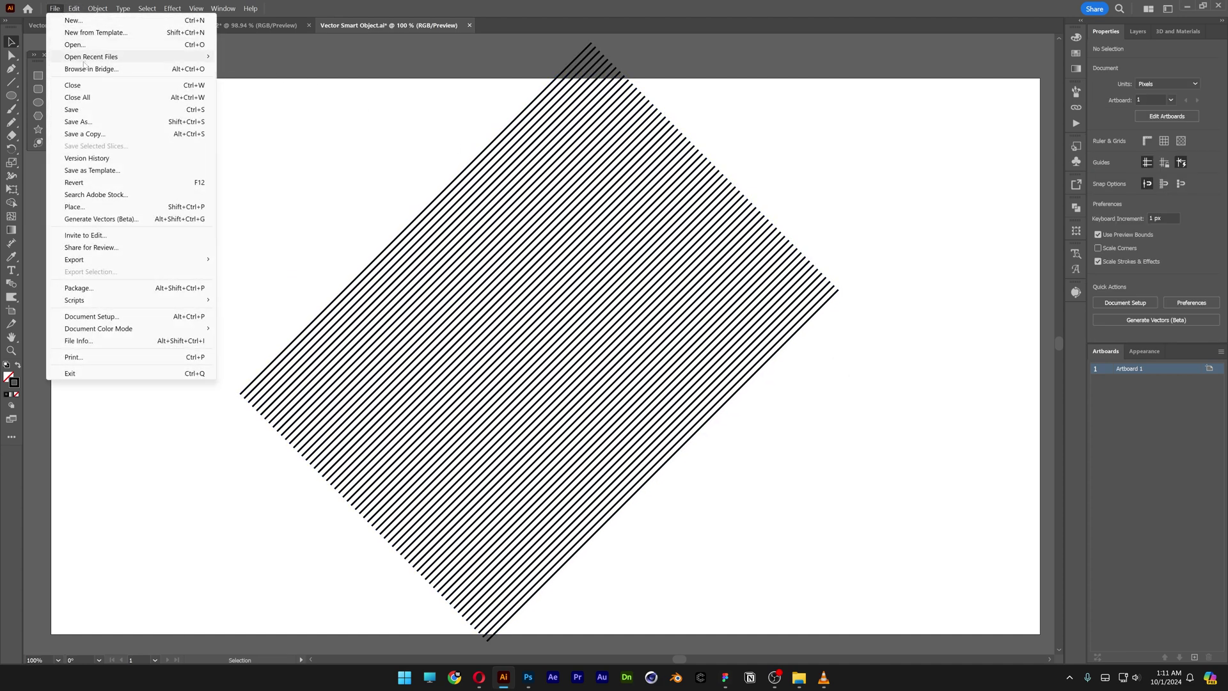
left_click(89, 113)
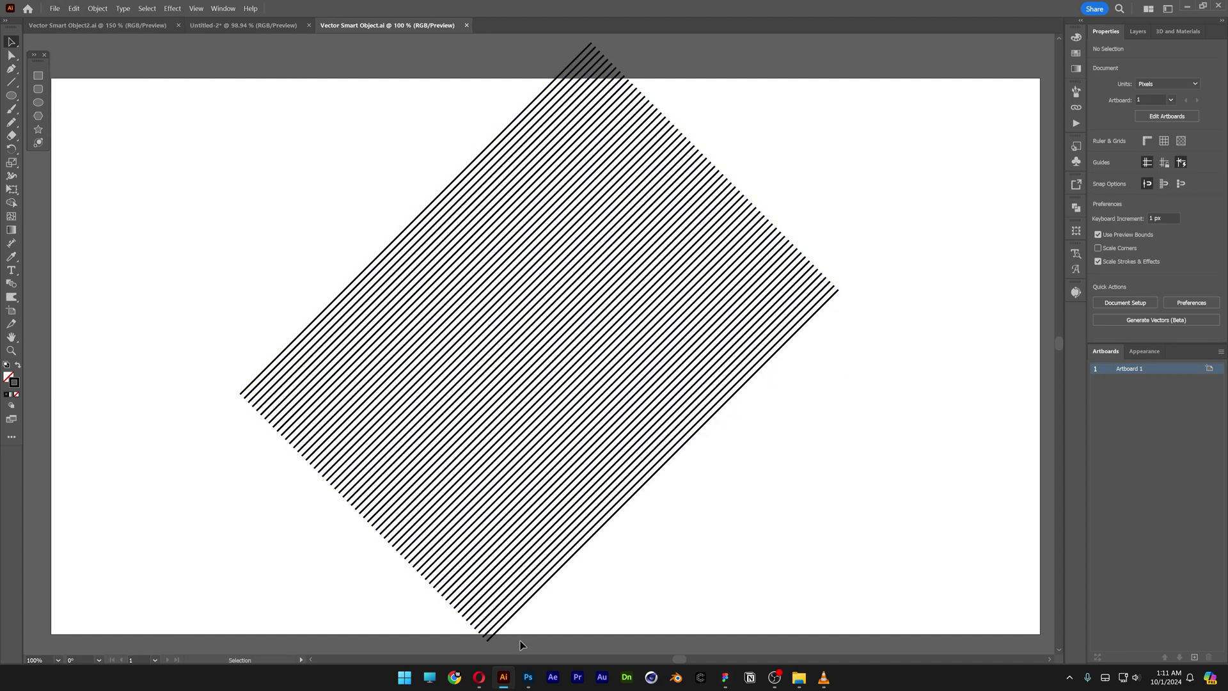
left_click(533, 681)
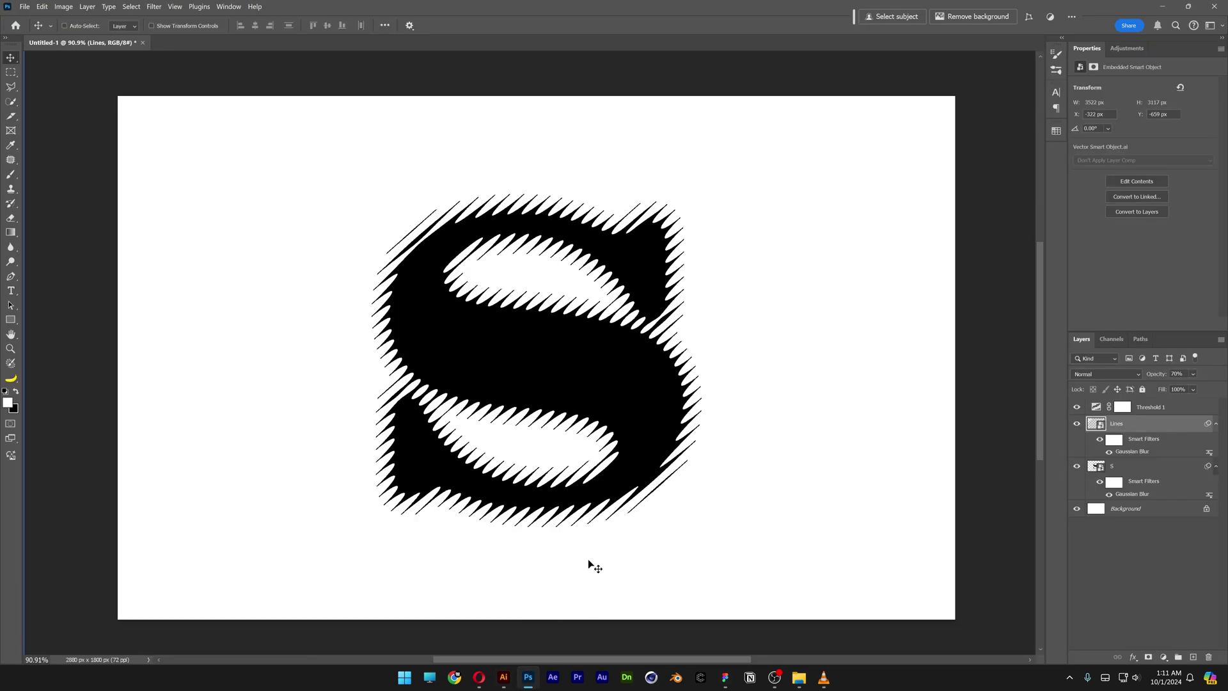
Step: Make the diagonal lines dashed with 11 pt dashes and 3 pt gaps, then save the file
left_click(504, 677)
left_click(582, 392)
left_click(1117, 171)
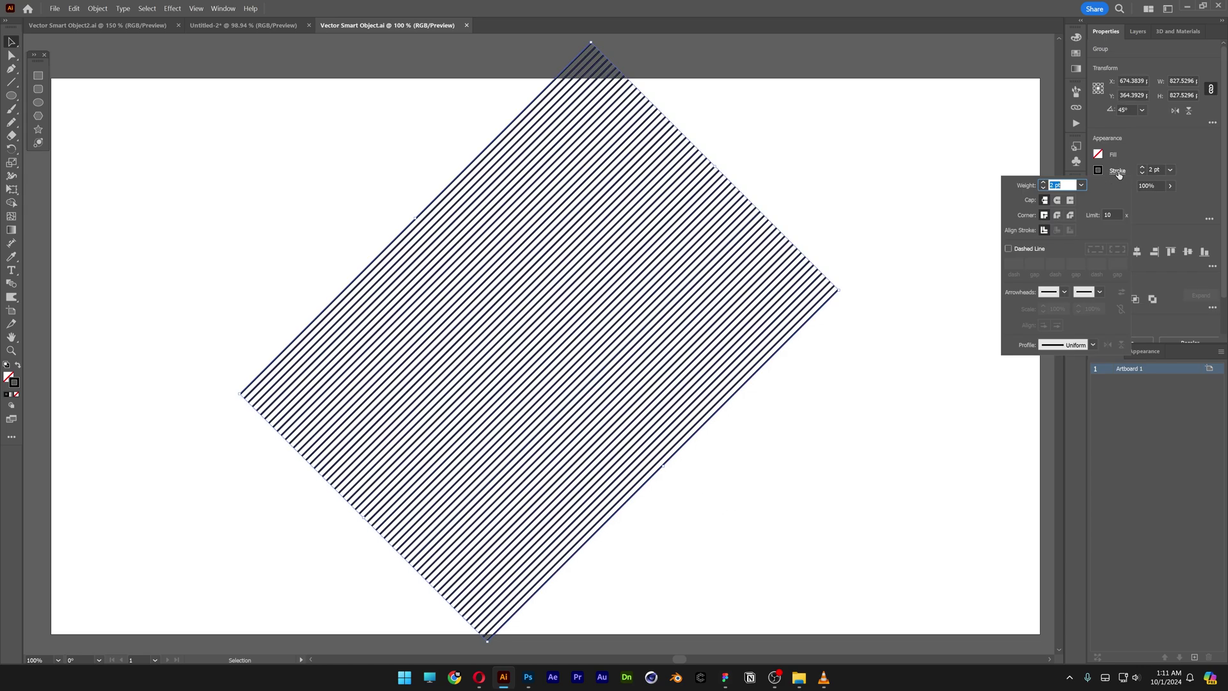
left_click(1040, 249)
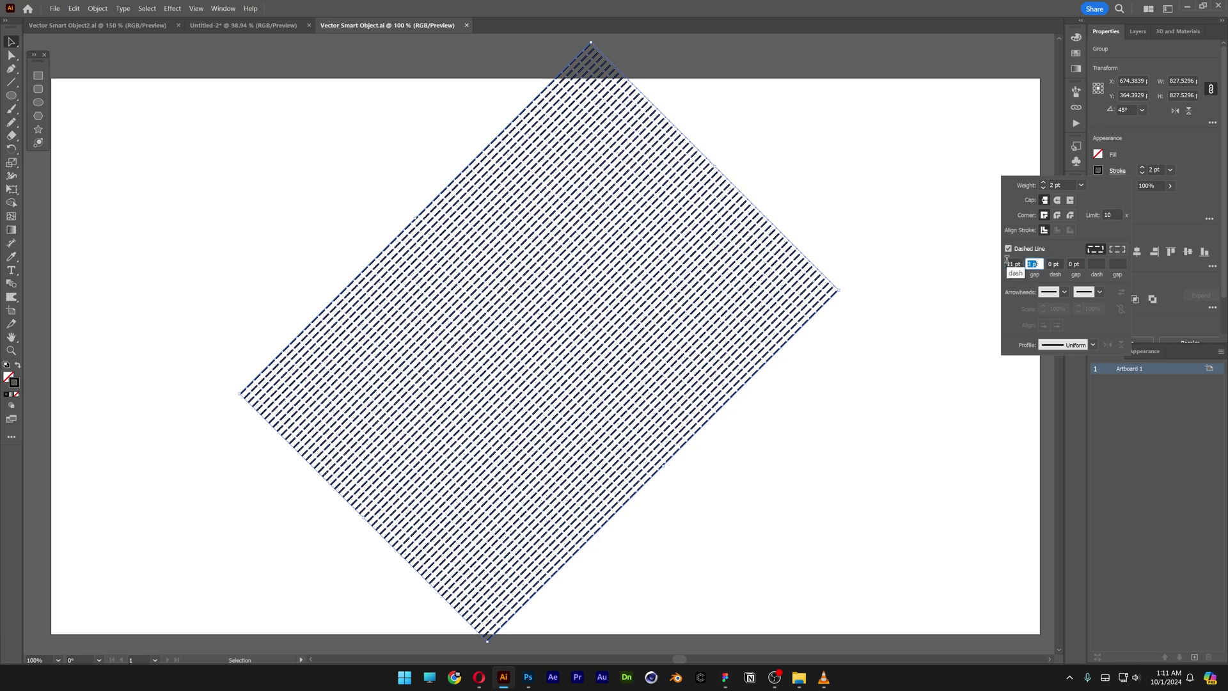
left_click(865, 198)
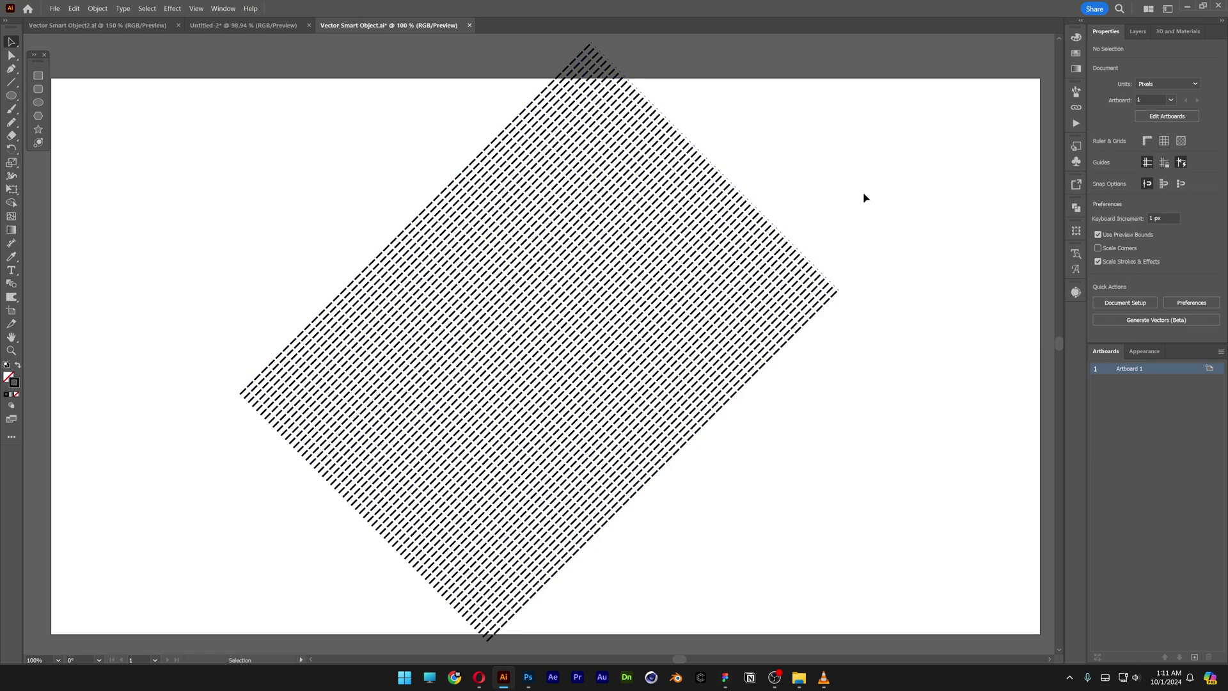
key("ctrl+s")
left_click(49, 9)
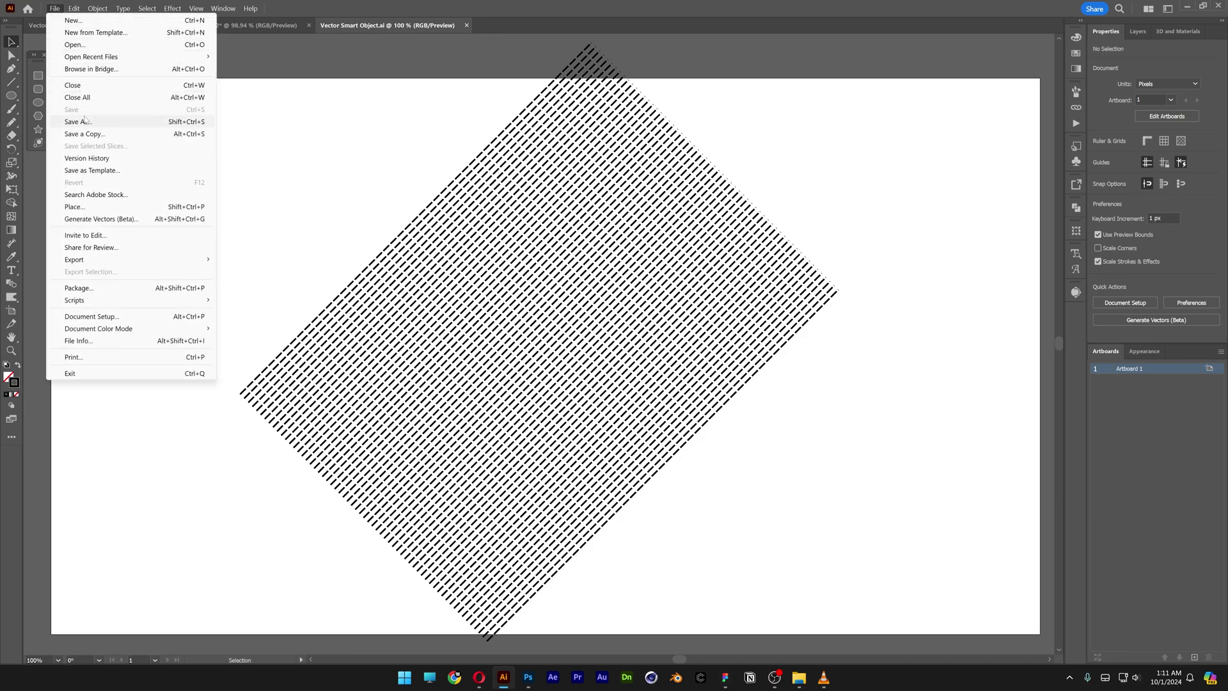
Step: Back in Photoshop, select the S layer and lower its opacity
left_click(236, 115)
left_click(533, 682)
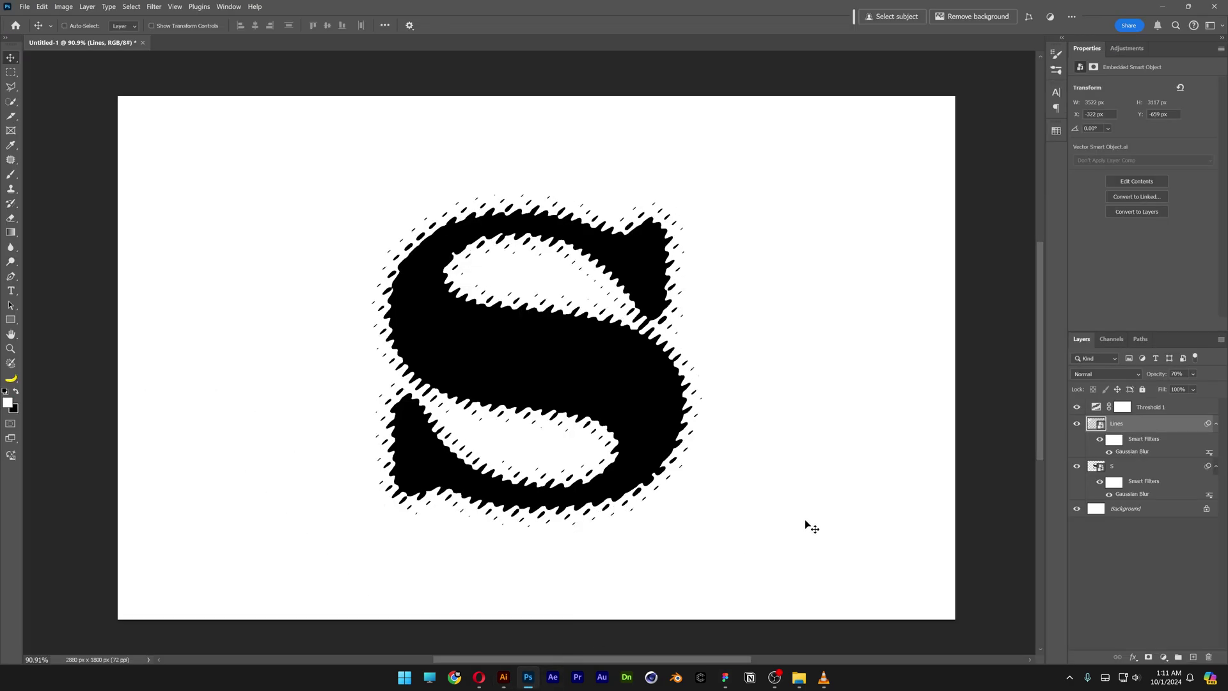
left_click(1151, 407)
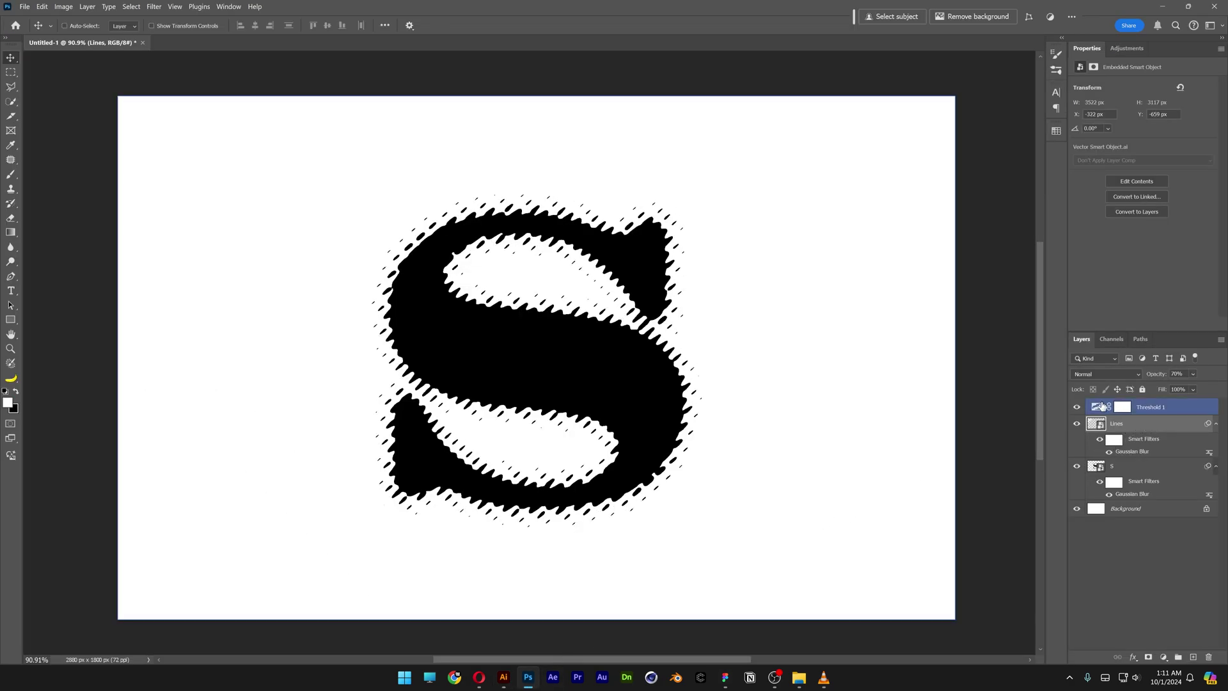
left_click(1133, 468)
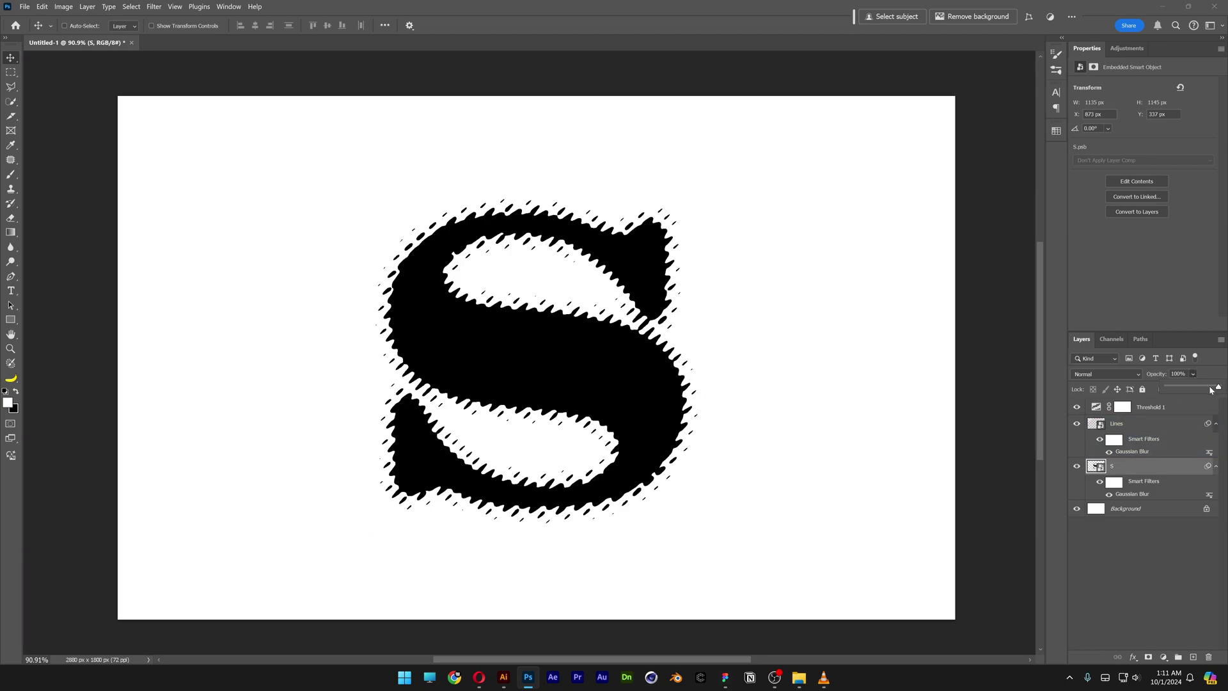
left_click_drag(1211, 390, 1188, 388)
Step: Raise the S layer's blur radius to 40.1 and fade its opacity to 38%
double_click(1131, 493)
left_click_drag(1007, 398, 1013, 399)
left_click(1099, 246)
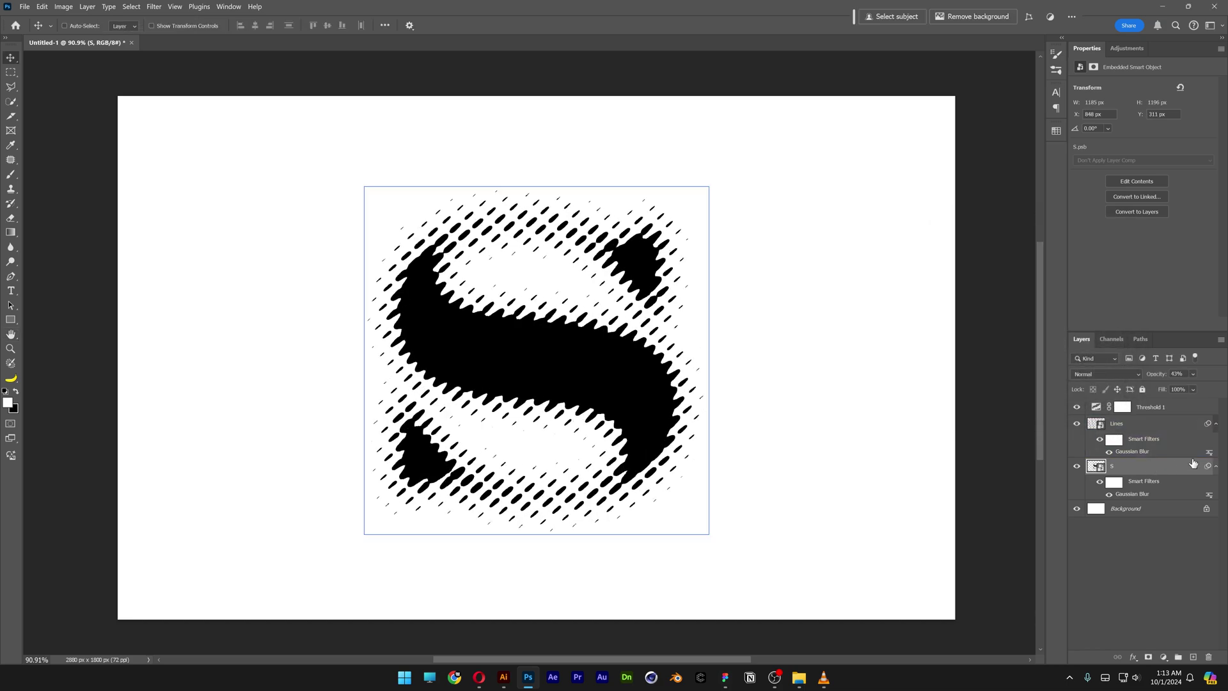
left_click_drag(1183, 387, 1181, 387)
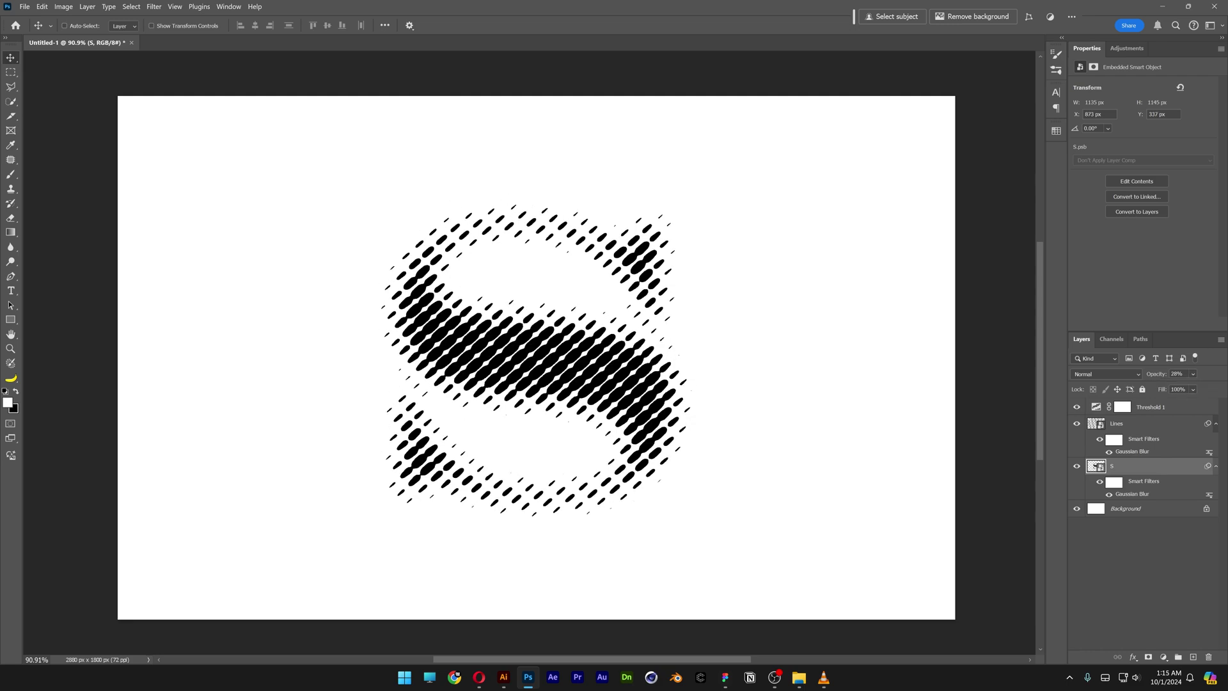